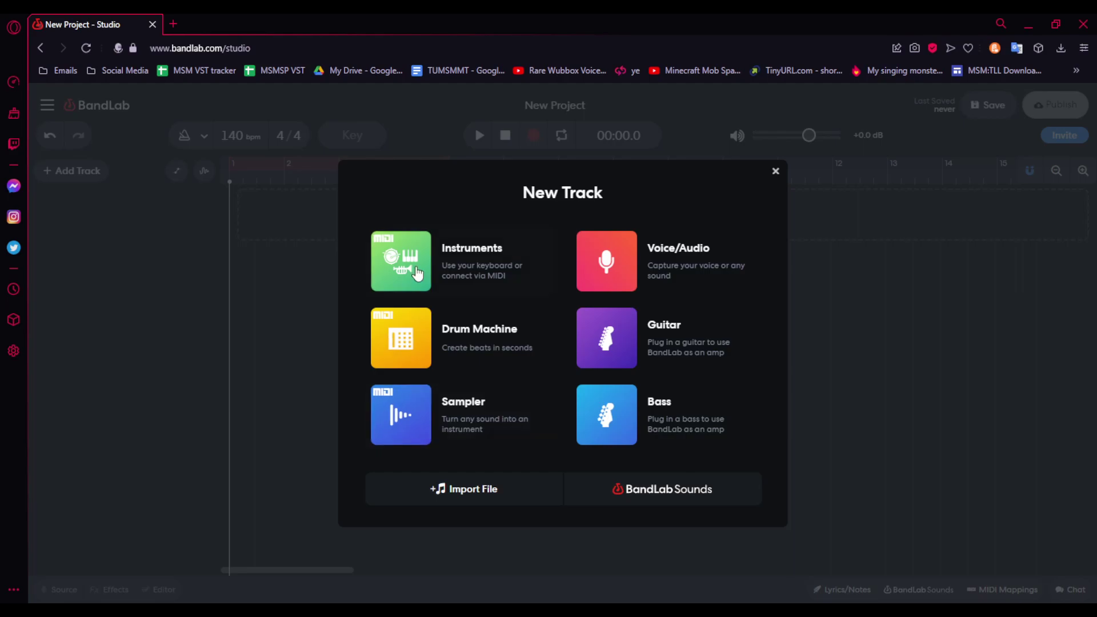
# Add an instrument track and give it the Pike sound from the Synths category
pyautogui.click(416, 278)
pyautogui.click(144, 426)
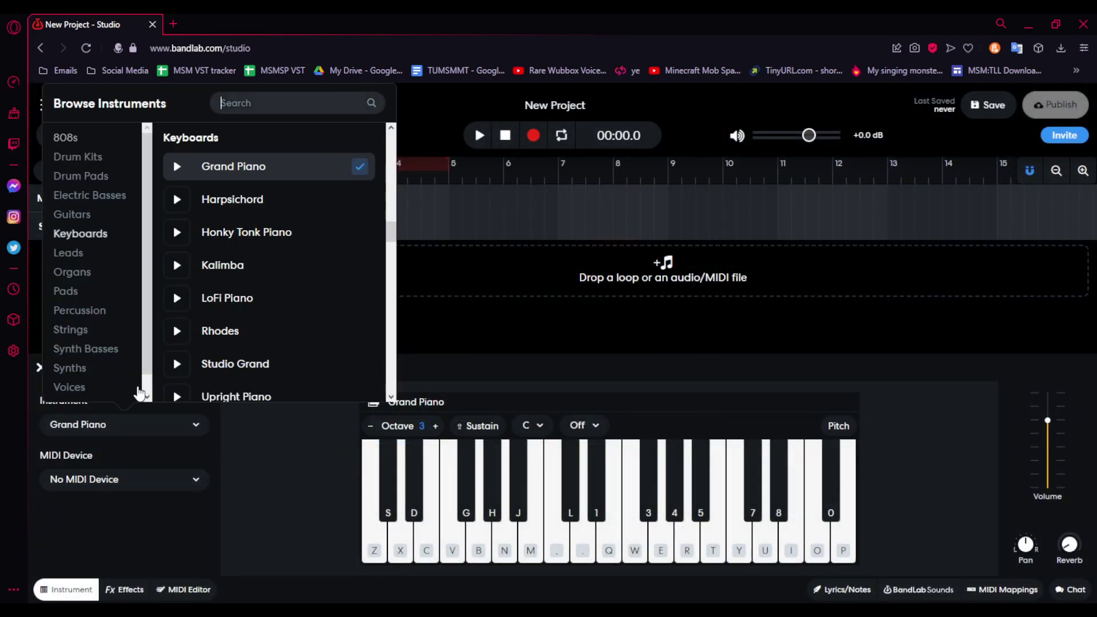
pyautogui.click(111, 372)
pyautogui.scroll(-2, 320, 337)
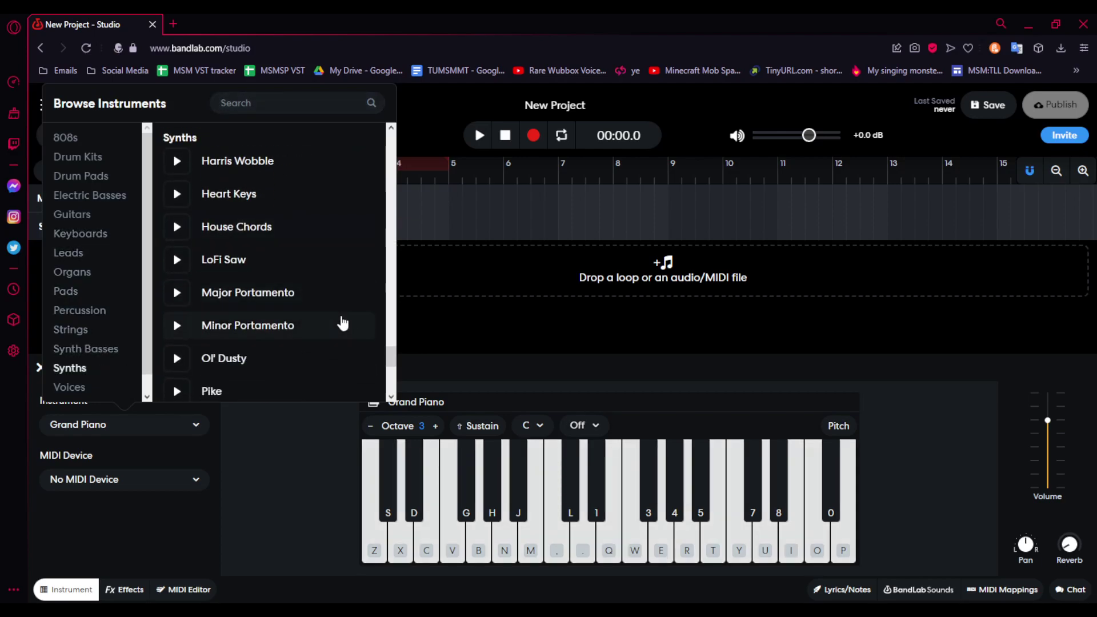
pyautogui.scroll(-2, 308, 337)
pyautogui.click(212, 322)
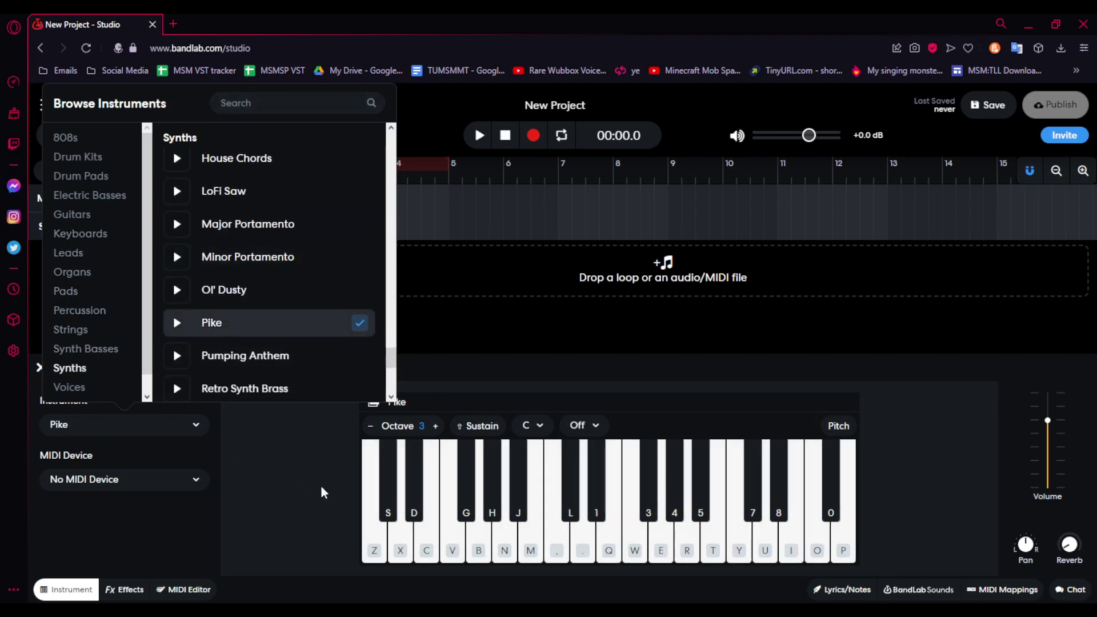
# Lower the on-screen keyboard to octave 1 and audition low notes of the Pike synth
pyautogui.moveTo(372, 525); pyautogui.dragTo(392, 535)
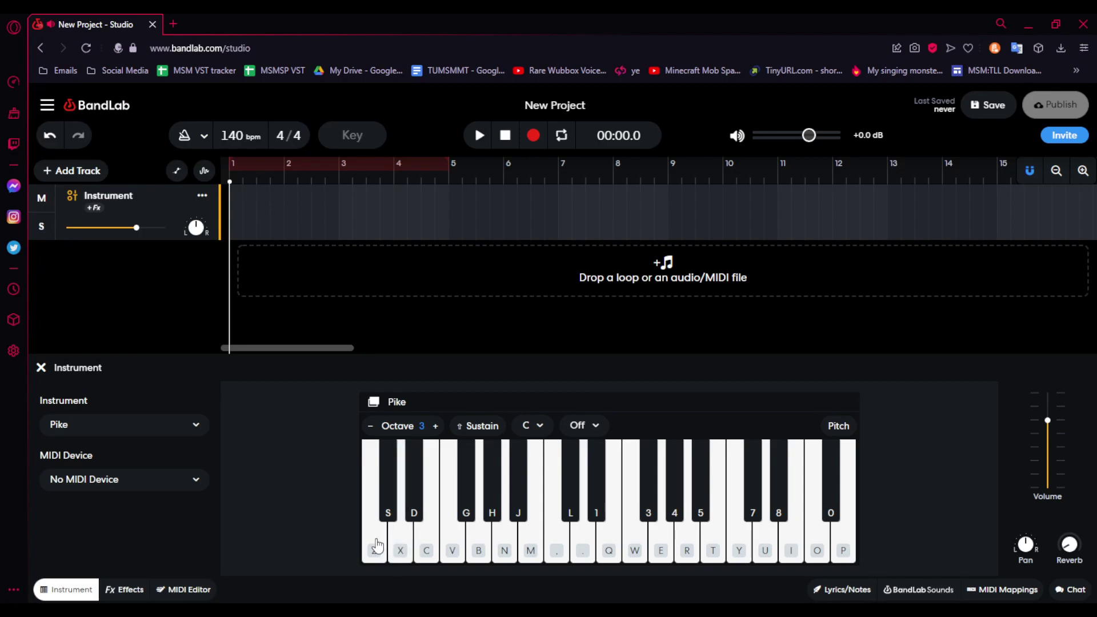
pyautogui.click(373, 426)
pyautogui.moveTo(369, 517)
pyautogui.mouseDown()
pyautogui.moveTo(389, 531)
pyautogui.moveTo(392, 559)
pyautogui.moveTo(474, 503)
pyautogui.mouseUp()
pyautogui.click(370, 427)
pyautogui.click(374, 543)
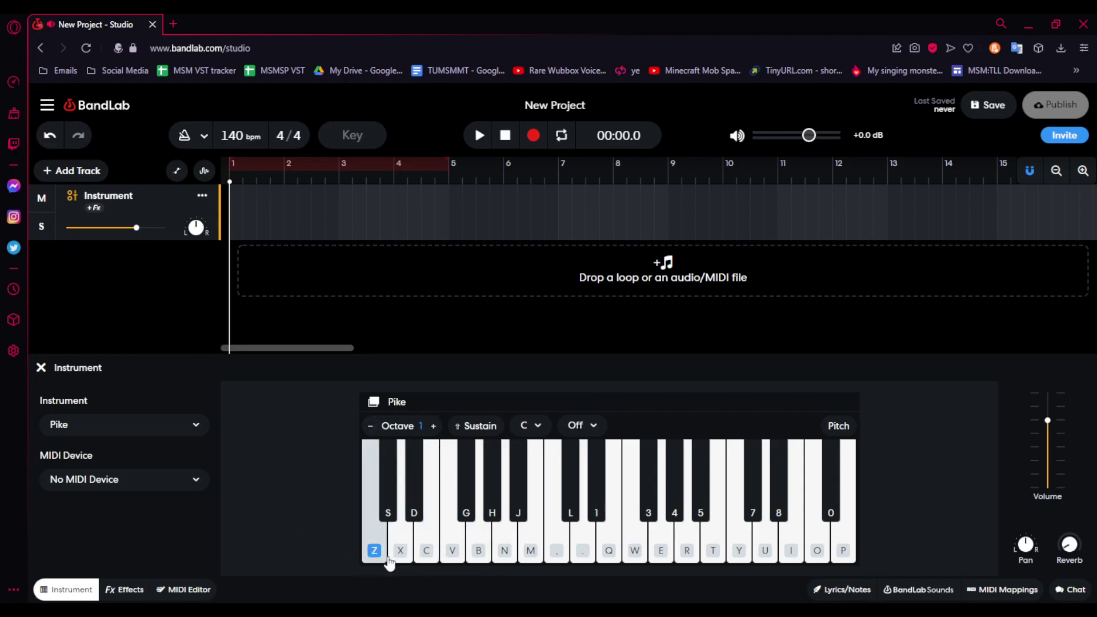
pyautogui.click(400, 545)
pyautogui.click(400, 546)
# Start a MIDI region on the track with two 1/16 notes on G1 at the beginning of bar 1
pyautogui.click(189, 592)
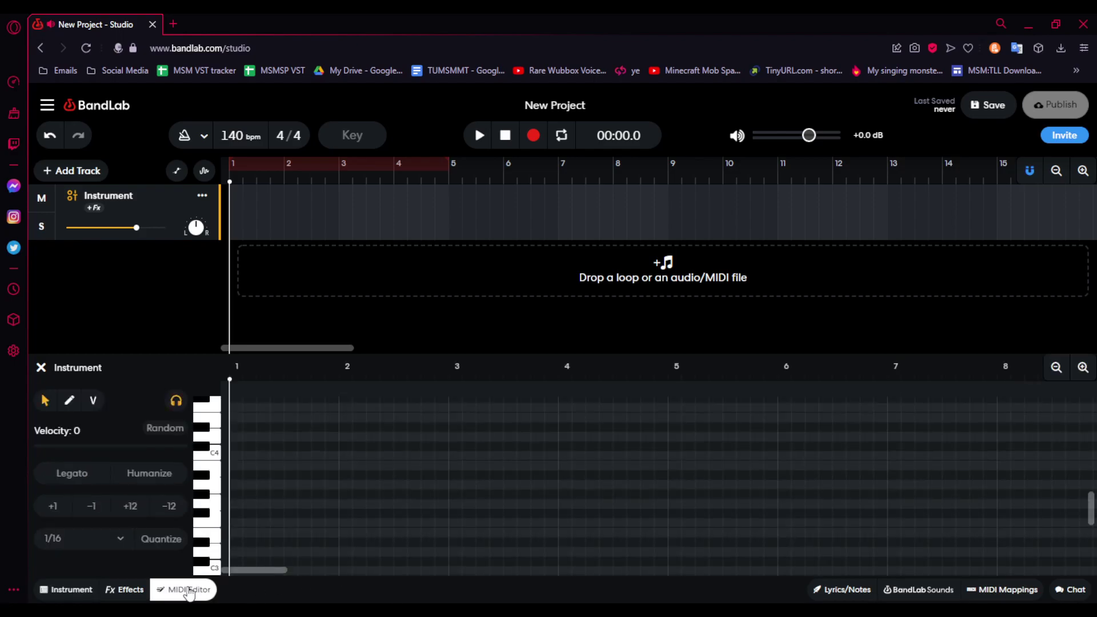
pyautogui.scroll(-3, 277, 520)
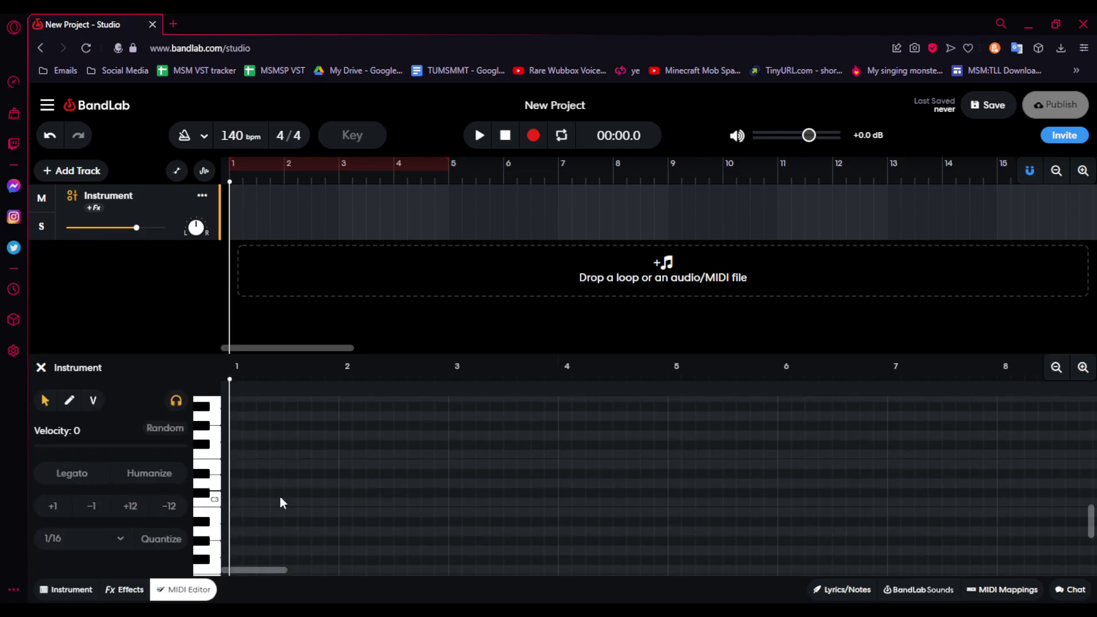
pyautogui.scroll(-6, 280, 502)
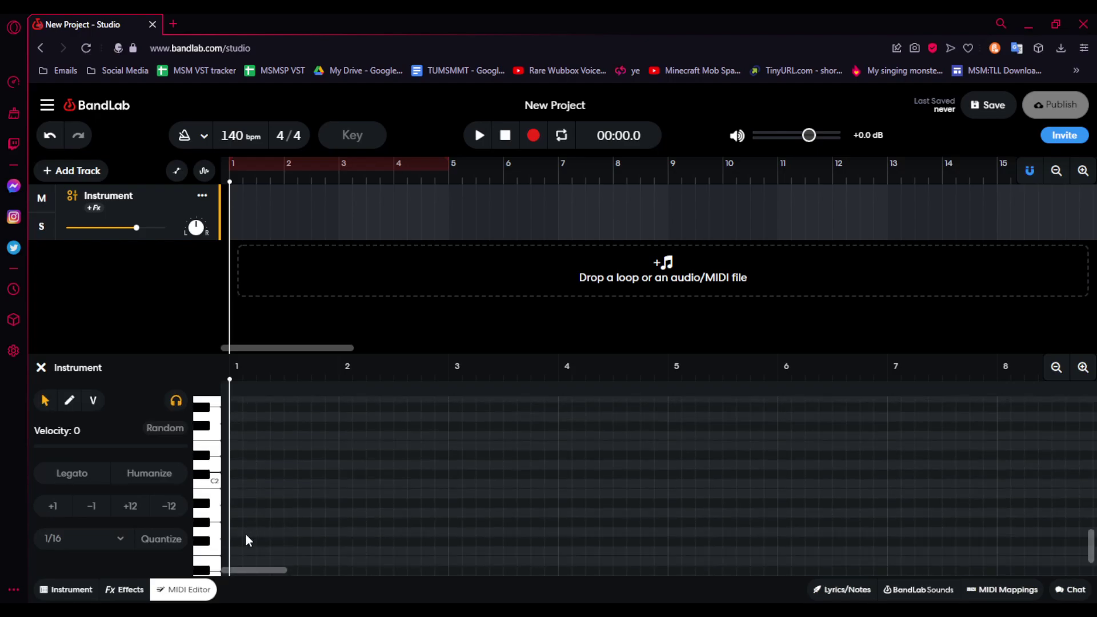
pyautogui.click(1082, 367)
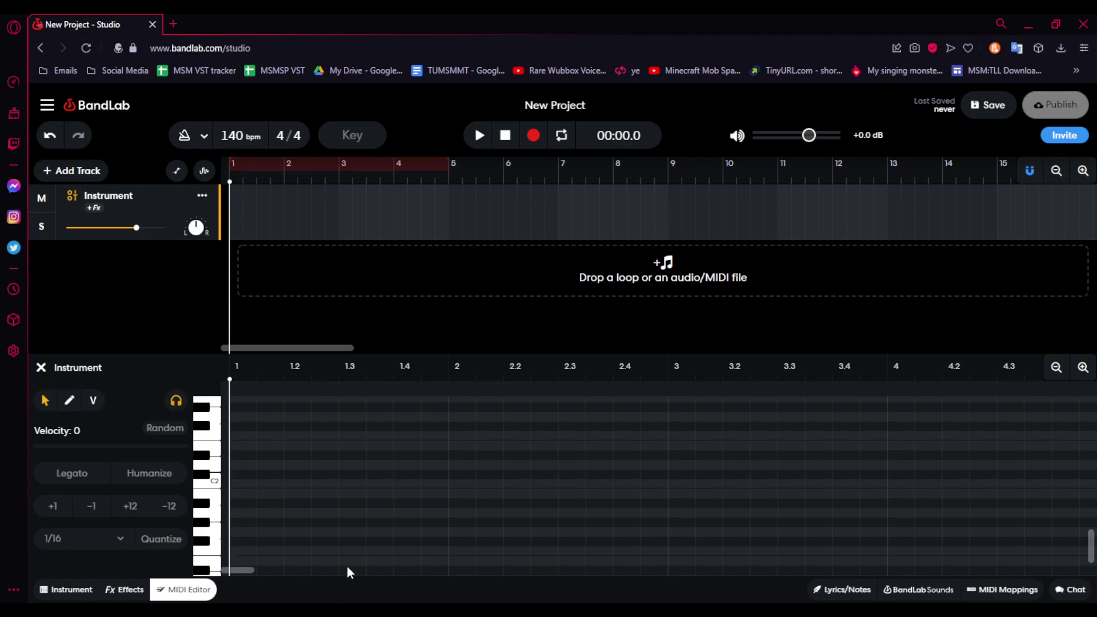
pyautogui.click(1082, 367)
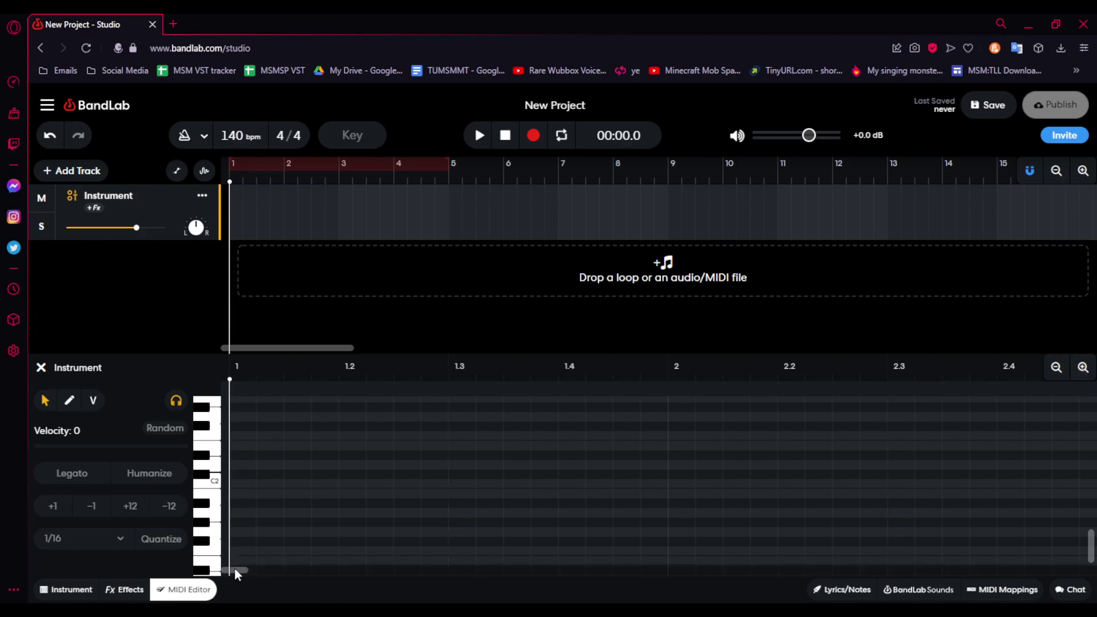
pyautogui.click(247, 538)
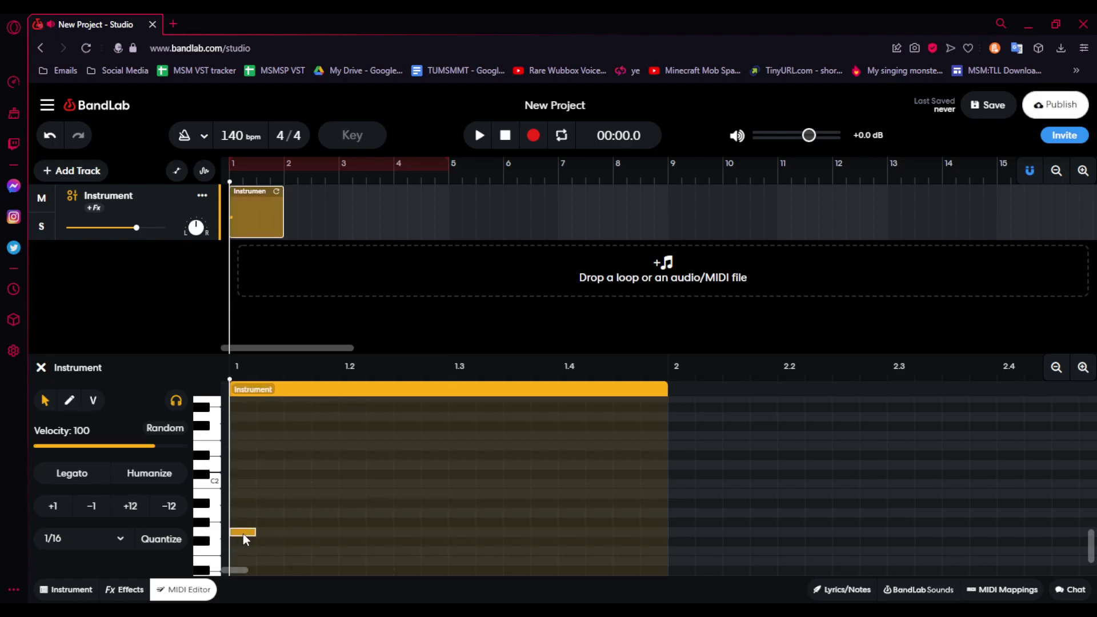
pyautogui.moveTo(243, 533)
pyautogui.mouseDown()
pyautogui.moveTo(276, 536)
pyautogui.moveTo(242, 523)
pyautogui.moveTo(256, 532)
pyautogui.mouseUp()
pyautogui.click(272, 530)
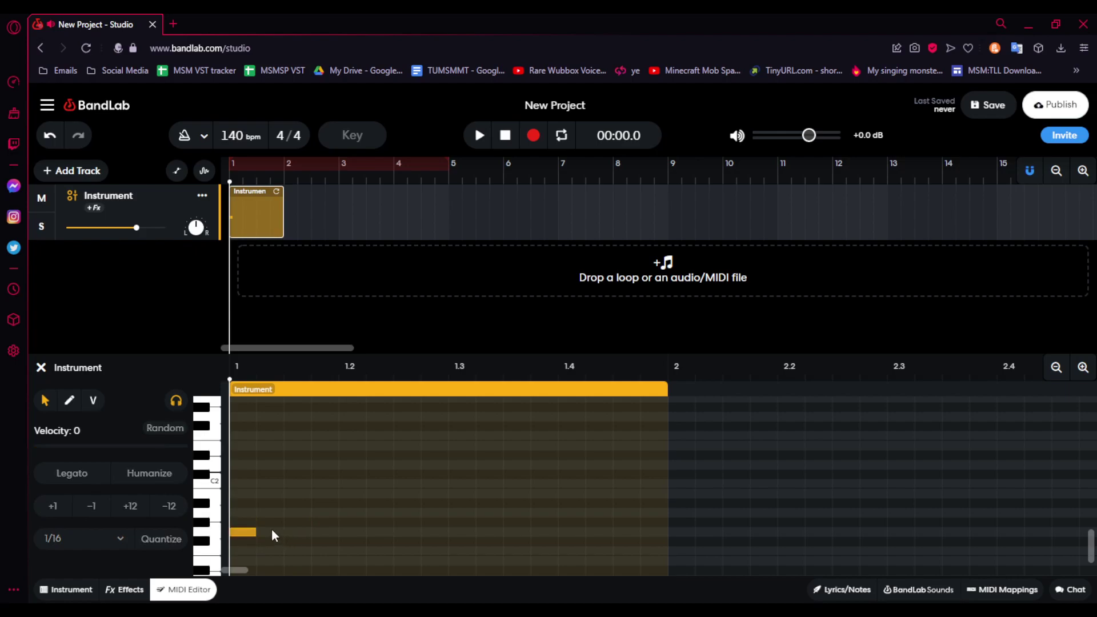
pyautogui.click(273, 535)
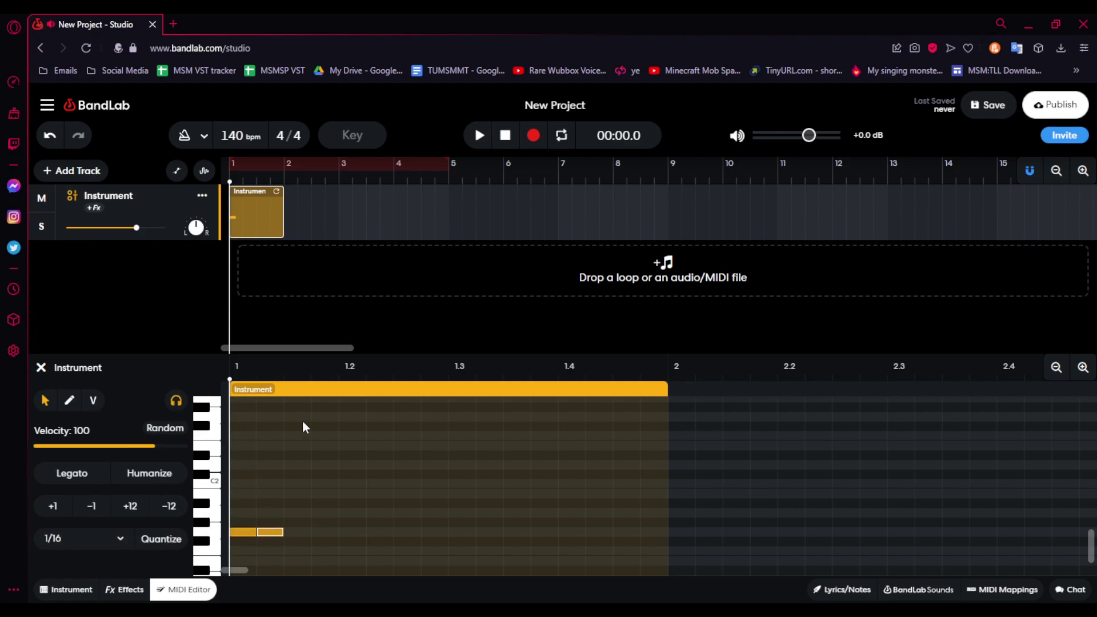
# Continue the riff with four 1/16 notes on G2, two on G1 and two on G2
pyautogui.moveTo(304, 423); pyautogui.dragTo(384, 423)
pyautogui.doubleClick(405, 532)
pyautogui.doubleClick(427, 531)
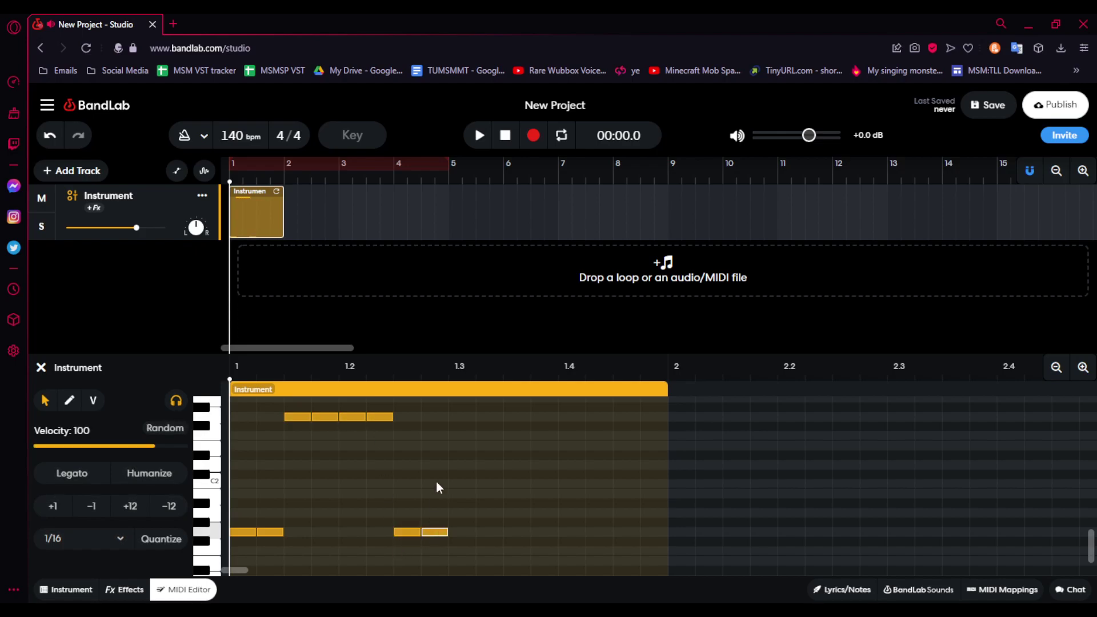
pyautogui.click(458, 419)
pyautogui.click(461, 417)
pyautogui.click(488, 416)
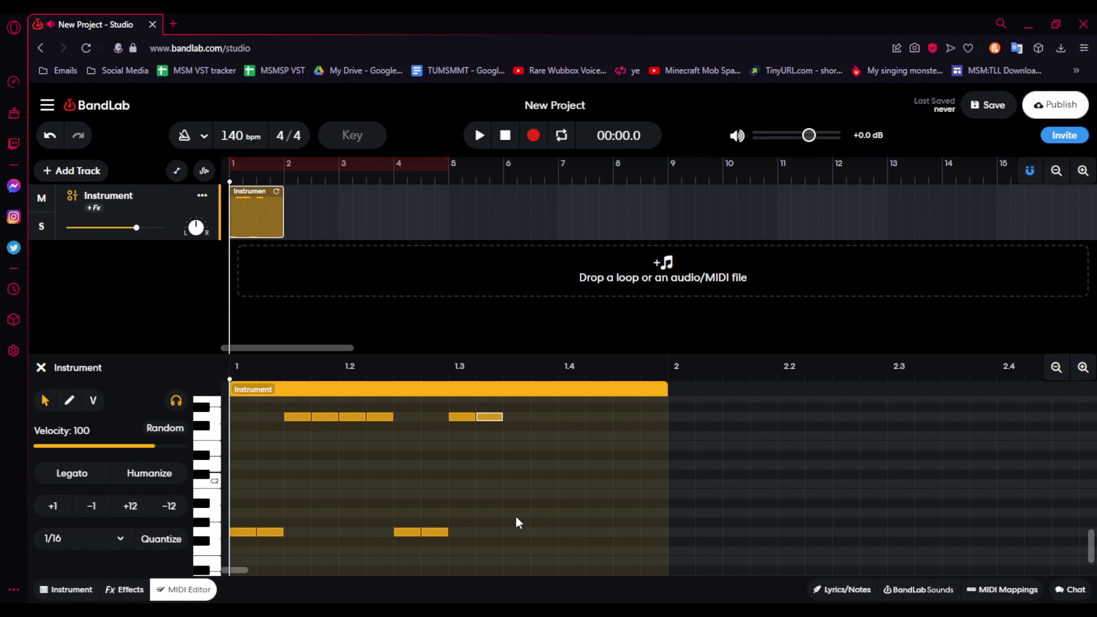
# Fill the rest of bar 1 with one G1, one G2, two G1 and two G2 1/16 notes
pyautogui.click(517, 532)
pyautogui.click(544, 418)
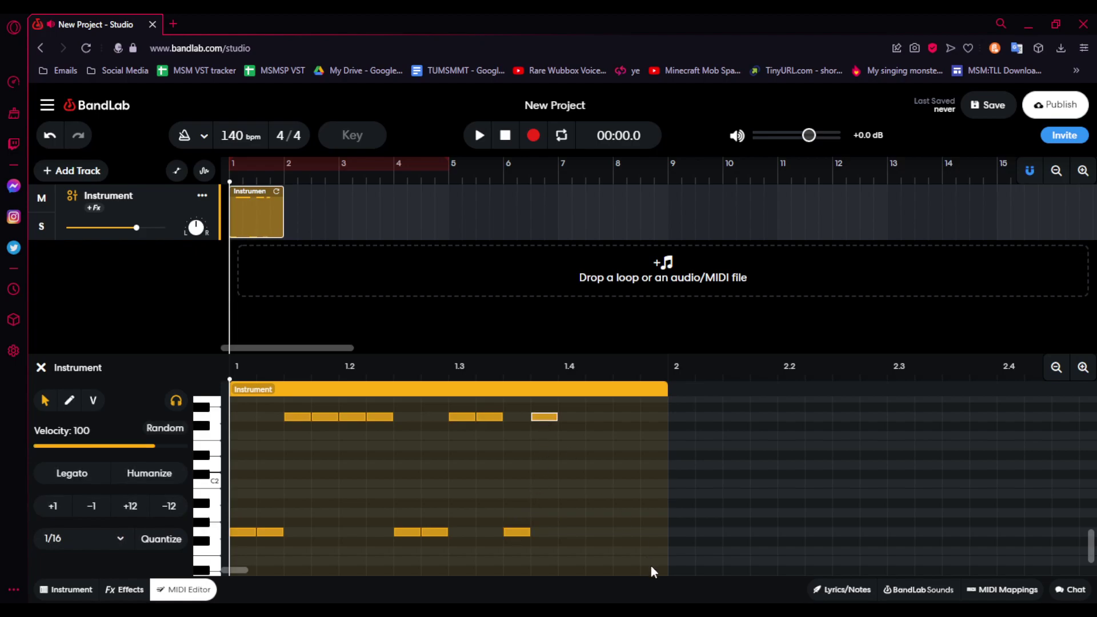
pyautogui.click(574, 532)
pyautogui.click(597, 532)
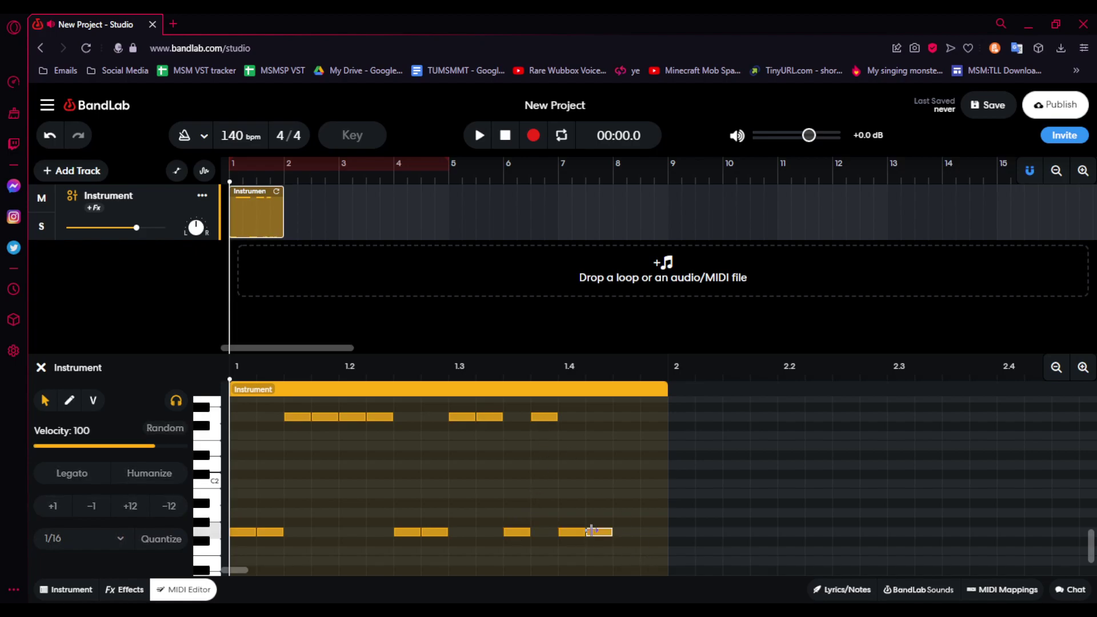
pyautogui.click(628, 417)
pyautogui.click(654, 417)
# Set the loop range to bar 1 and play the riff back
pyautogui.moveTo(286, 164); pyautogui.dragTo(231, 165)
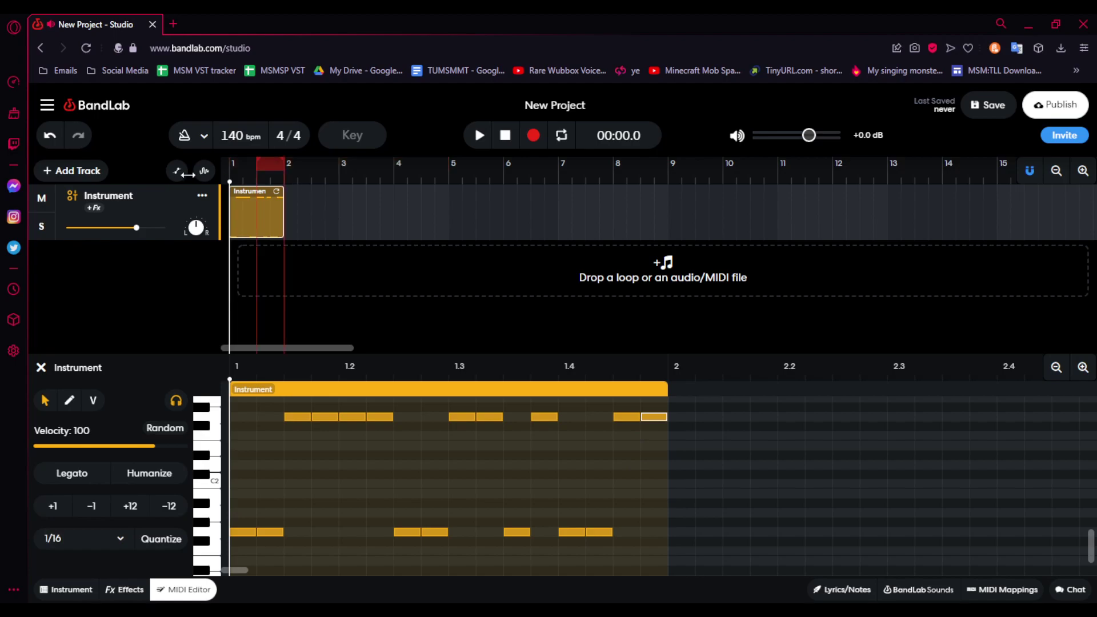
pyautogui.press('space')
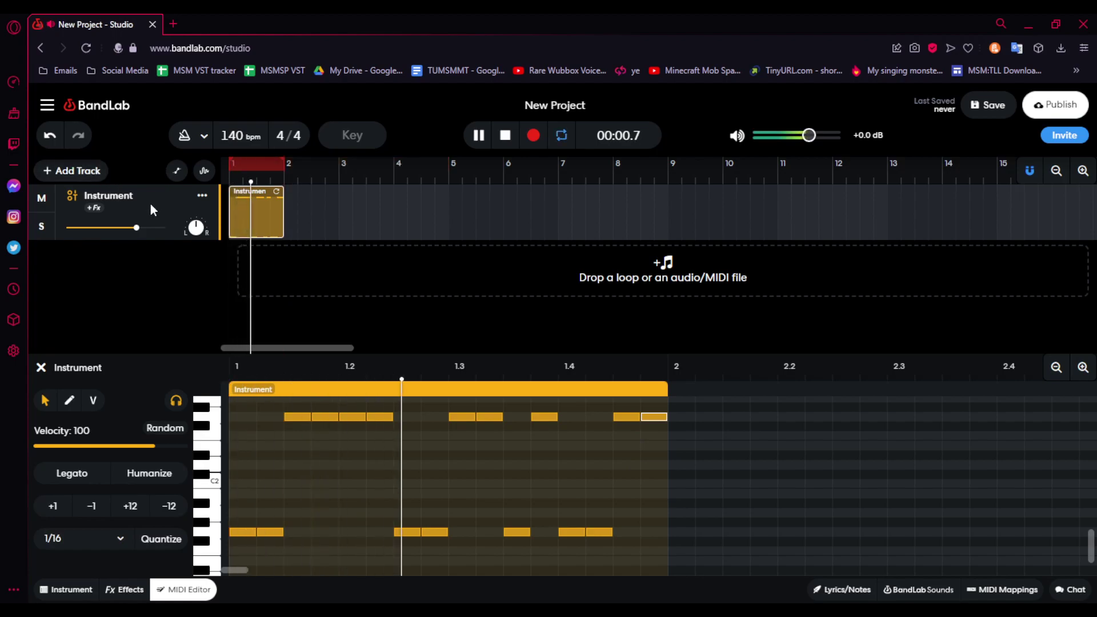
# Extend the MIDI region to four bars, copy all notes of bar 1 and stop playback
pyautogui.click(1055, 368)
pyautogui.moveTo(276, 211); pyautogui.dragTo(448, 223)
pyautogui.moveTo(510, 551); pyautogui.dragTo(186, 402)
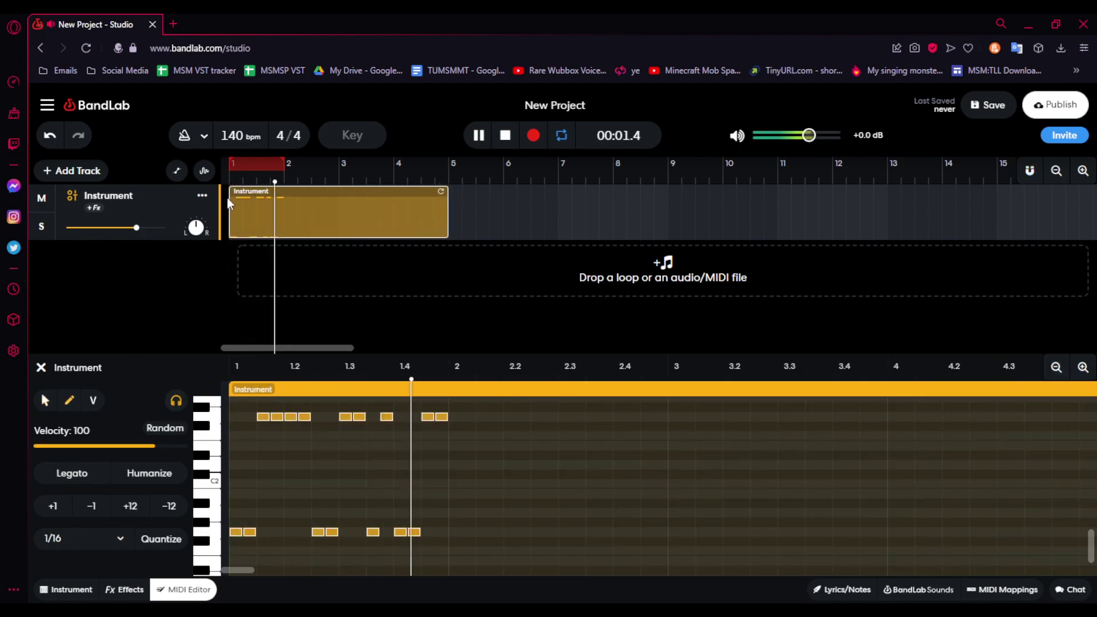
pyautogui.moveTo(263, 168); pyautogui.dragTo(264, 168)
pyautogui.click(474, 127)
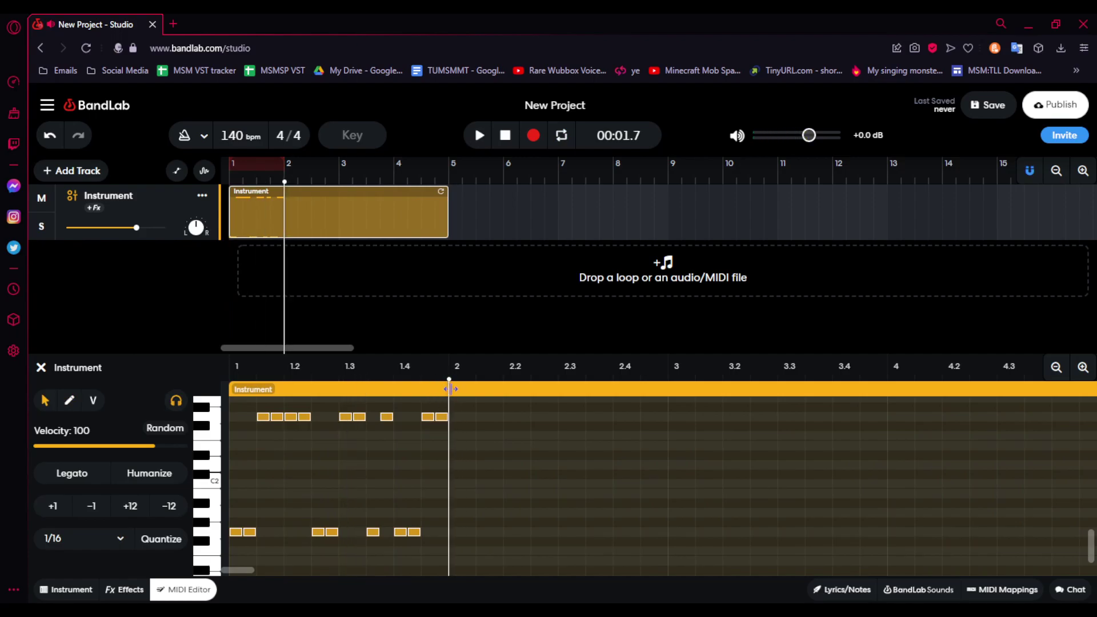
# Paste the copied riff into bar 2 and raise it by three semitones
pyautogui.hotkey('ctrl', 'v')
pyautogui.press('Up')
pyautogui.press('Up')
pyautogui.press('Up')
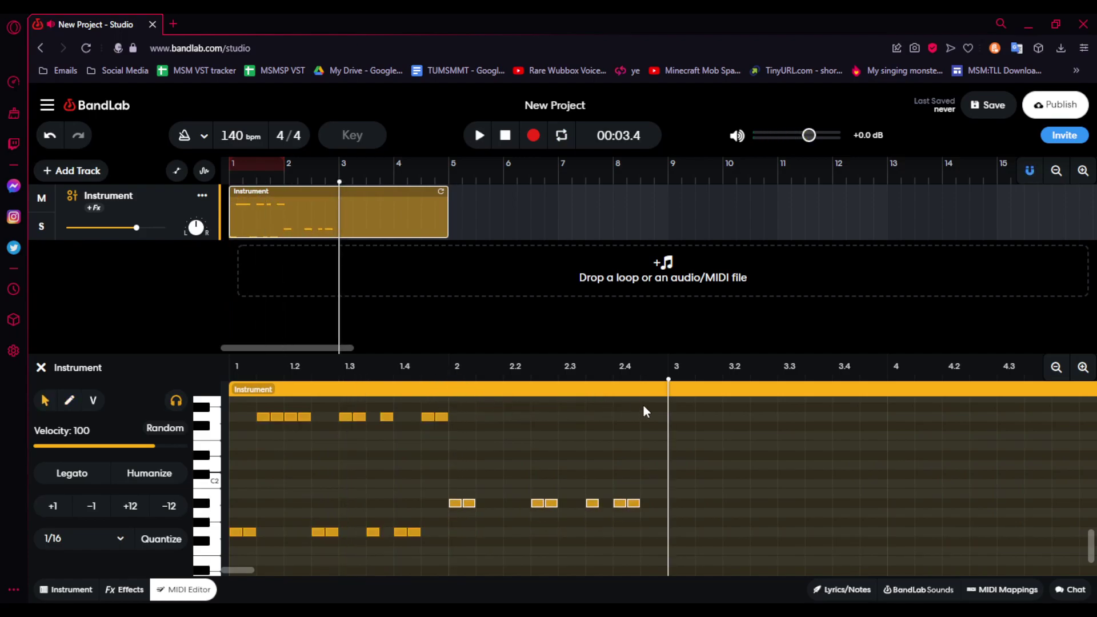
# Paste the riff into bars 3 and 4, with its lower notes on D#2 in bar 3 and D2 in bar 4
pyautogui.hotkey('ctrl', 'v')
pyautogui.moveTo(683, 533); pyautogui.dragTo(682, 455)
pyautogui.hotkey('ctrl', 'v')
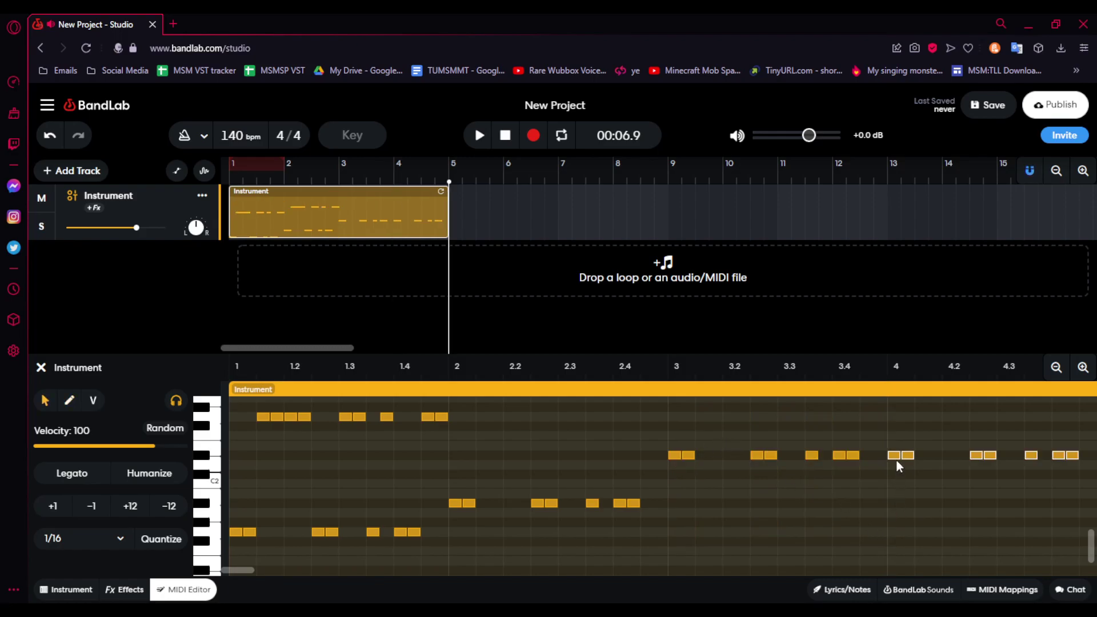
pyautogui.moveTo(893, 456); pyautogui.dragTo(893, 464)
# Play the pattern from the start and extend the loop range to cover bars 1 through 4
pyautogui.moveTo(735, 386); pyautogui.dragTo(220, 274)
pyautogui.press('space')
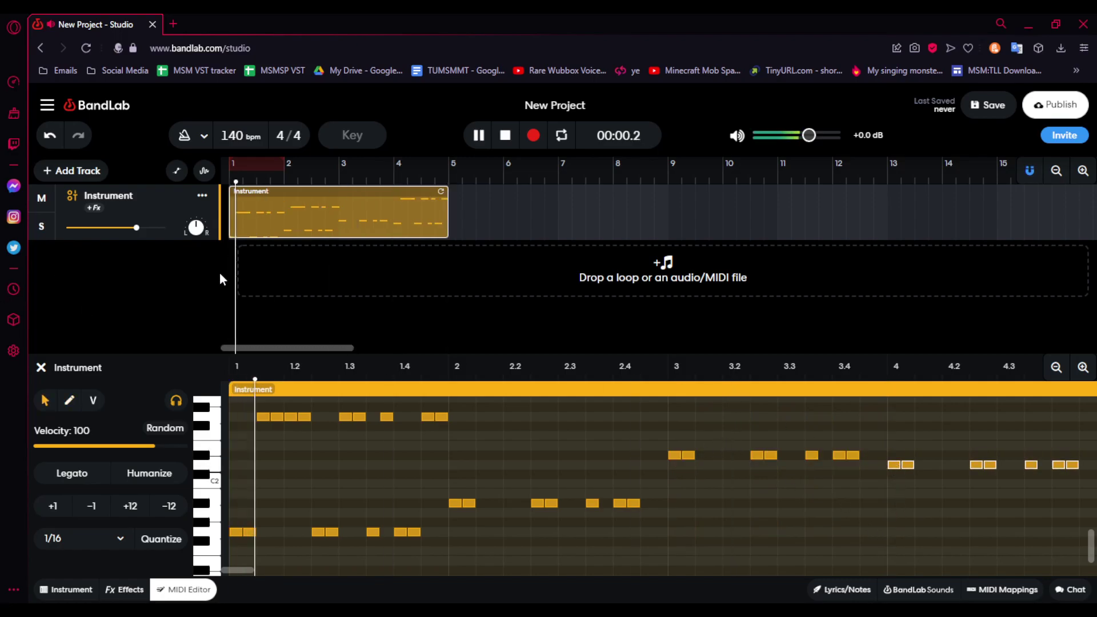
pyautogui.moveTo(284, 163); pyautogui.dragTo(448, 163)
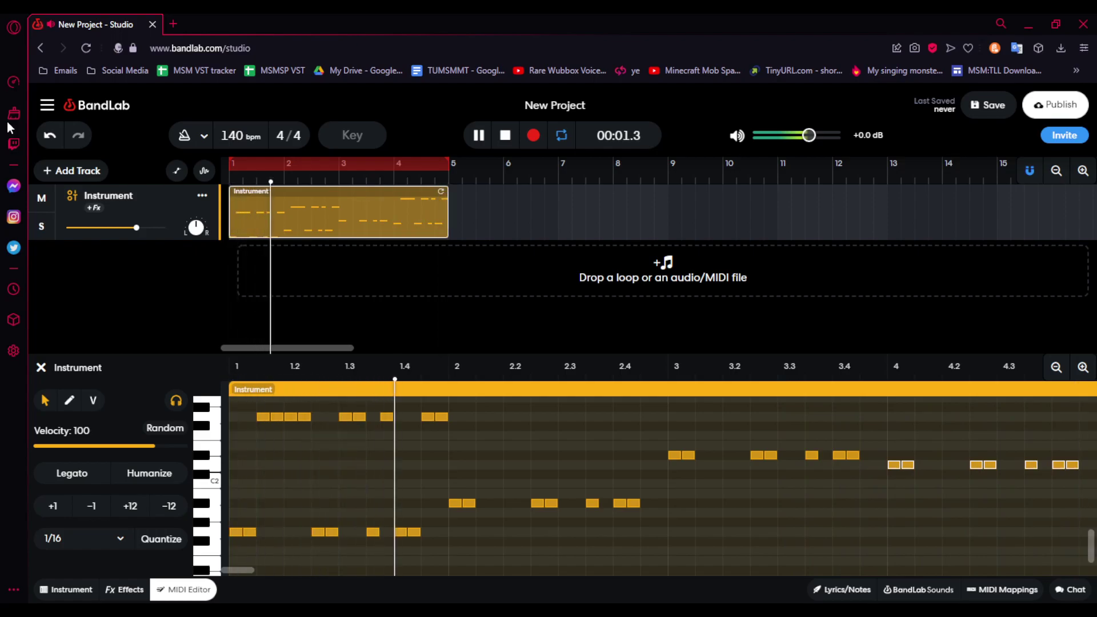
pyautogui.press('space')
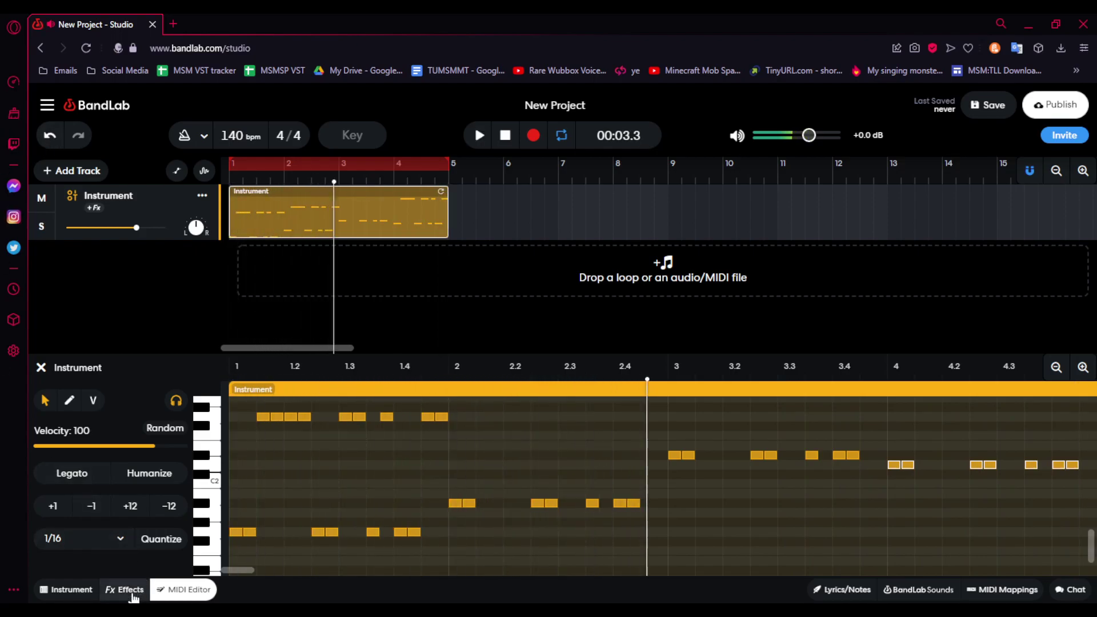
# Browse the available effects and add the recommended BL Driver to the instrument track
pyautogui.click(129, 590)
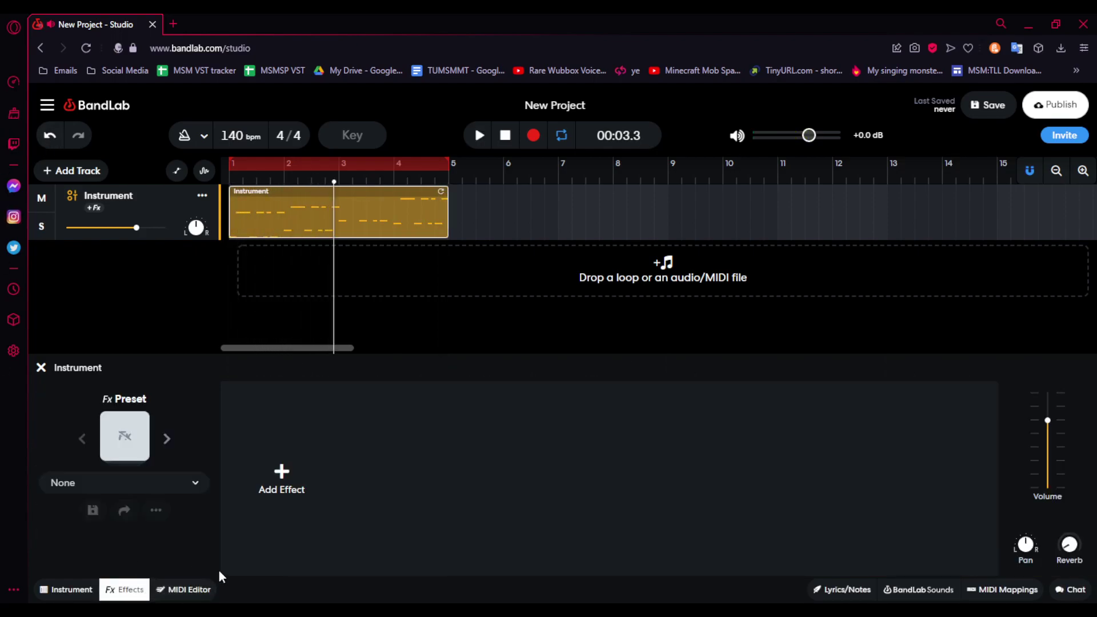
pyautogui.click(273, 479)
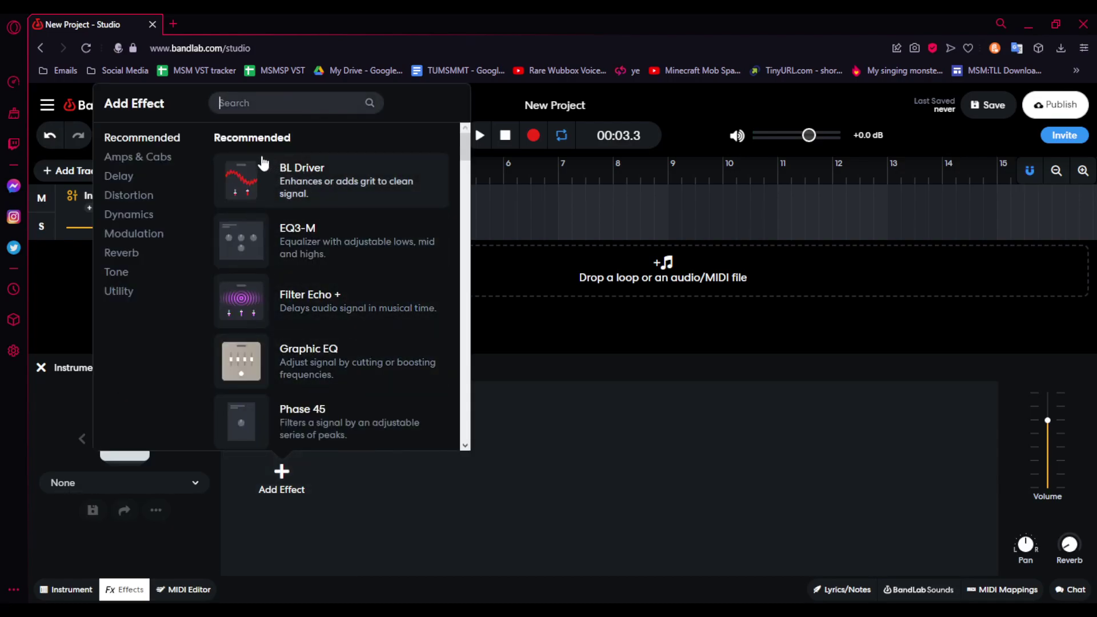
pyautogui.doubleClick(242, 138)
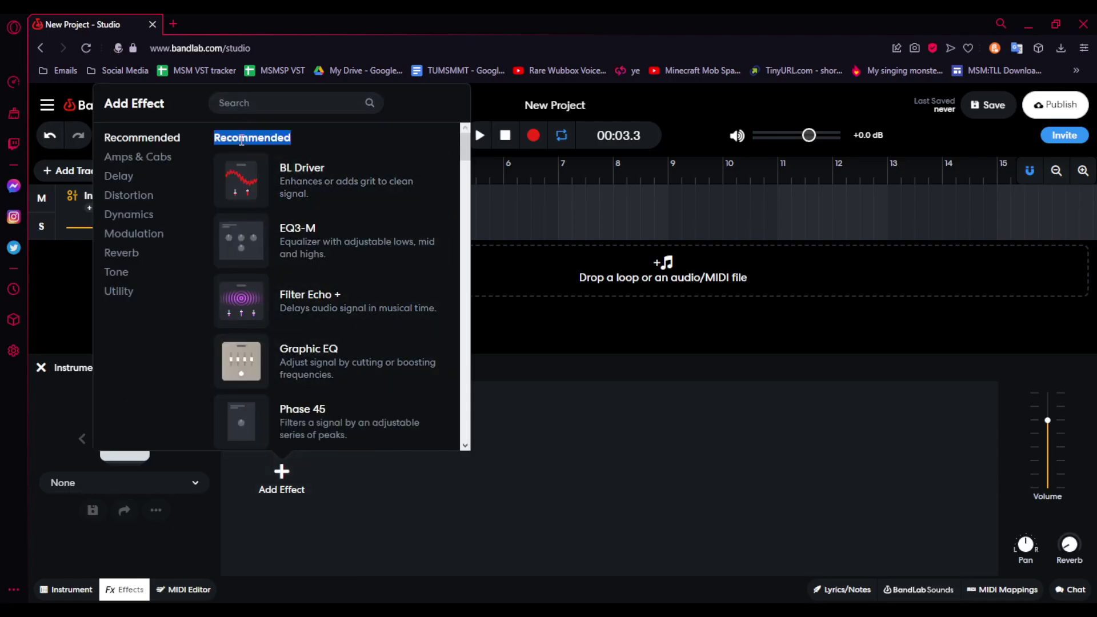
pyautogui.click(126, 158)
pyautogui.scroll(-6, 260, 190)
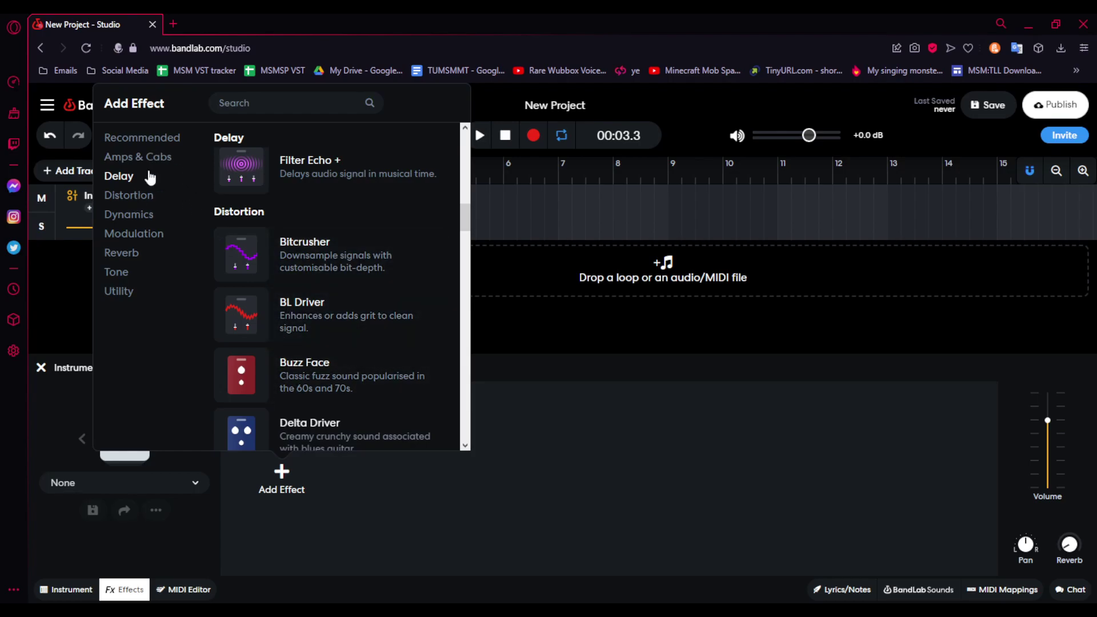
pyautogui.click(153, 142)
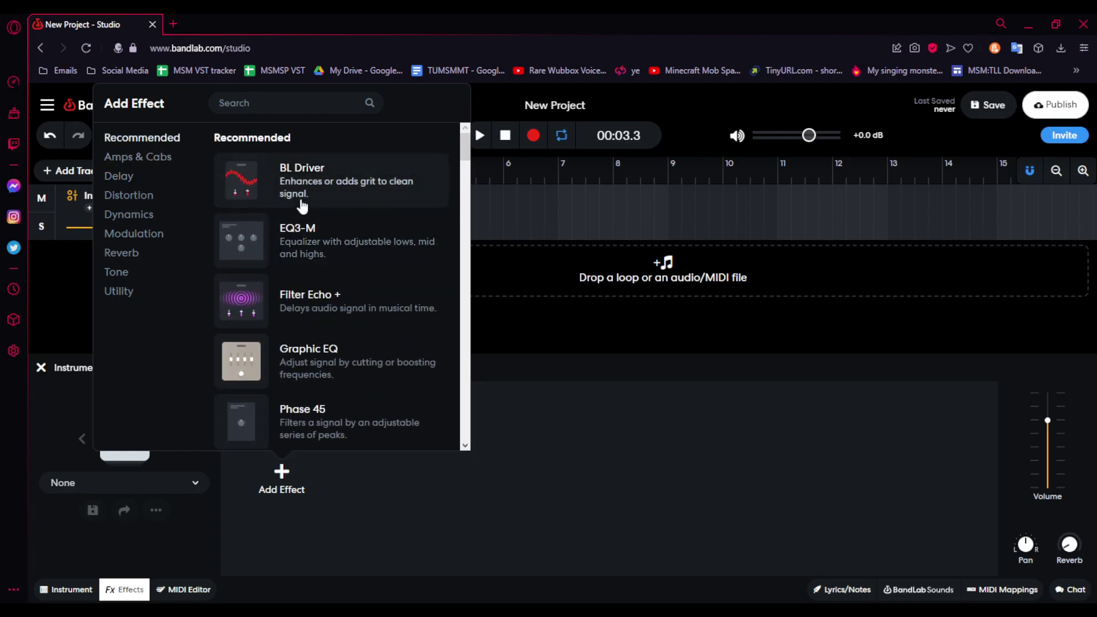
pyautogui.click(314, 195)
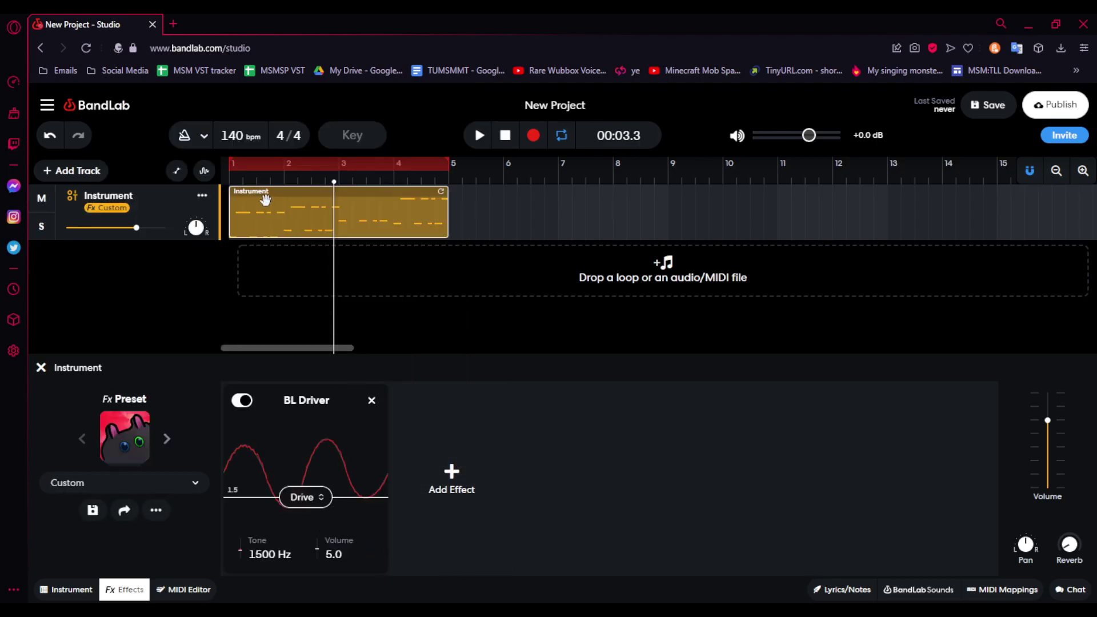
# Play the loop from the start and set the BL Driver's volume to 0.0
pyautogui.moveTo(274, 181); pyautogui.dragTo(1, 19)
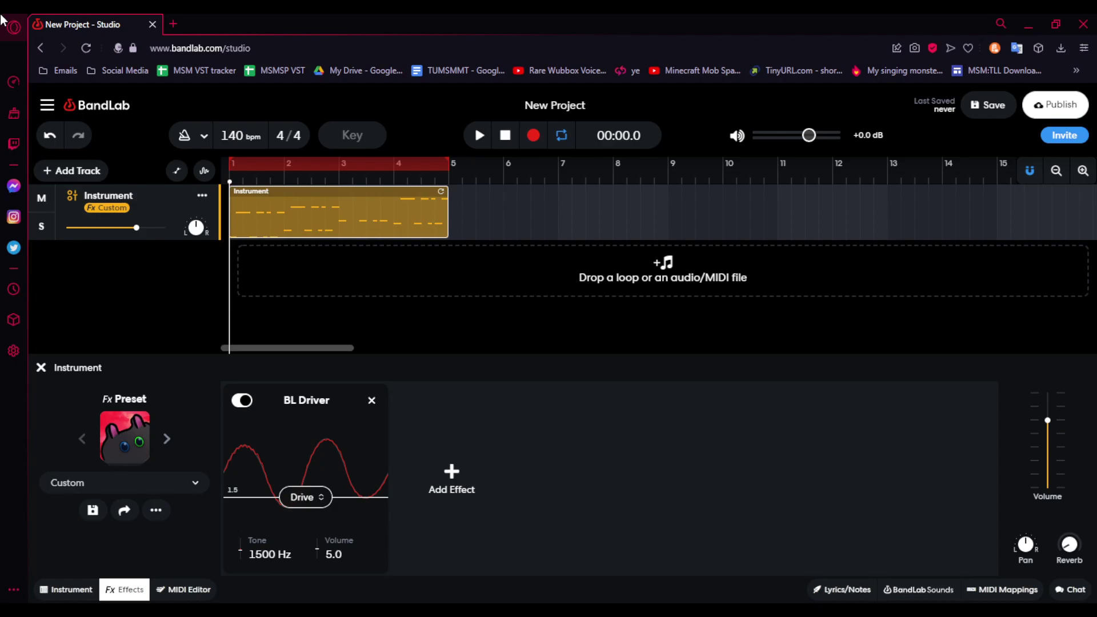
pyautogui.press('space')
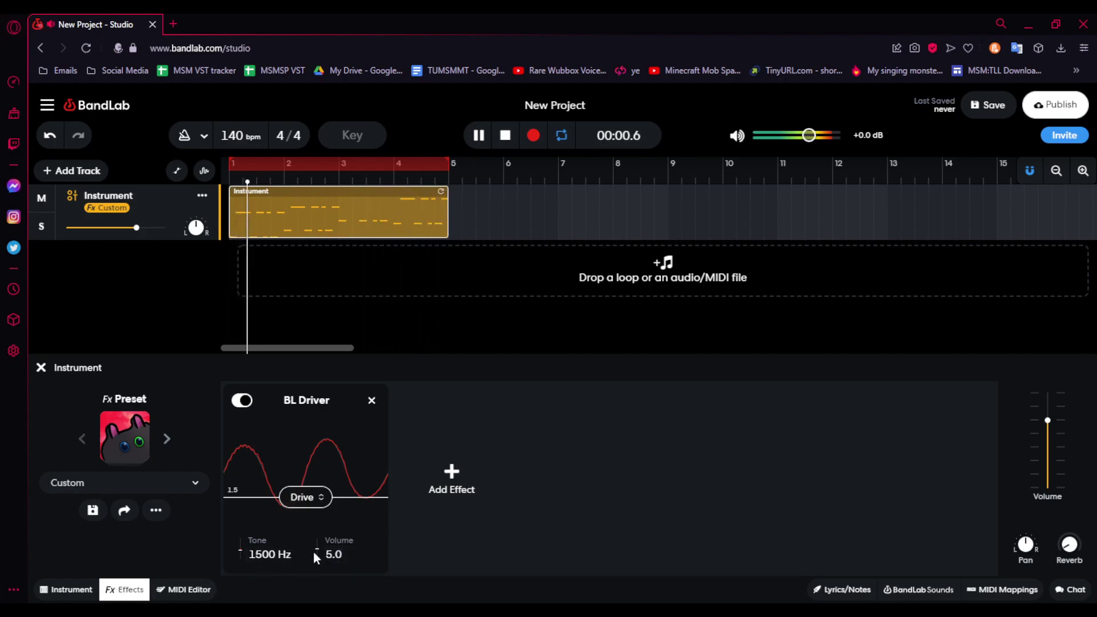
pyautogui.moveTo(316, 557); pyautogui.dragTo(316, 577)
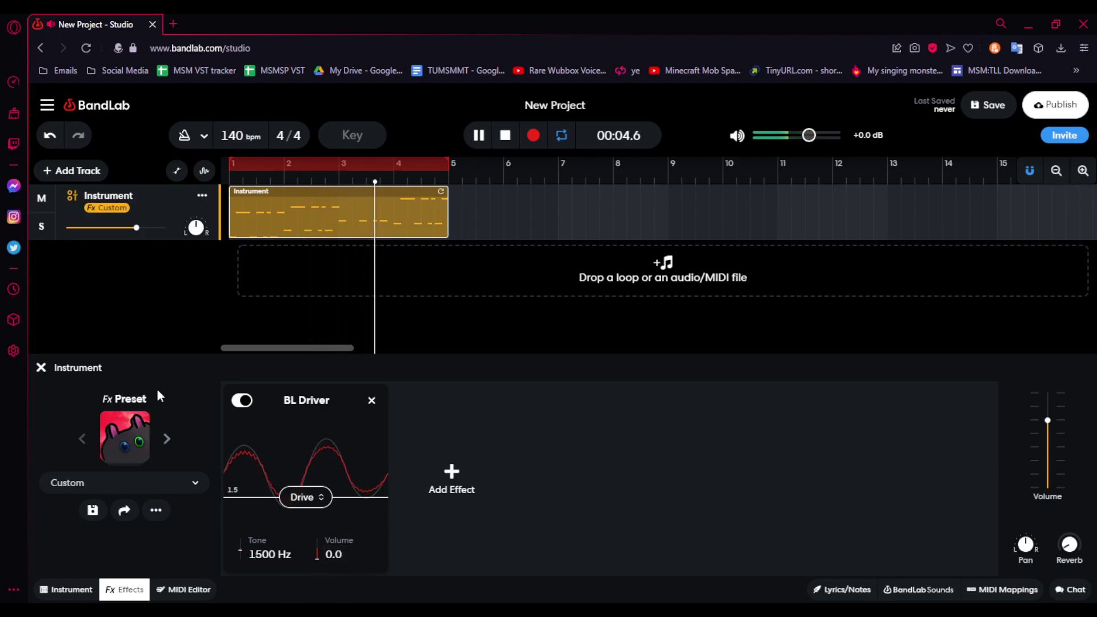
# Toggle the BL Driver off and on during playback to compare the dry and driven sound
pyautogui.click(244, 400)
pyautogui.click(243, 400)
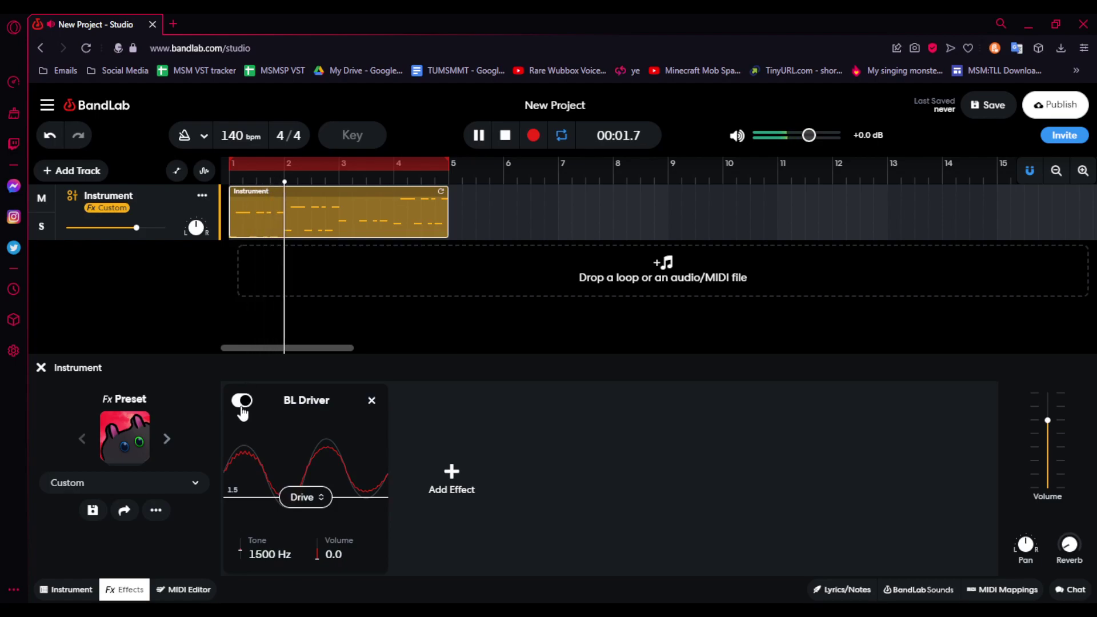
pyautogui.click(243, 402)
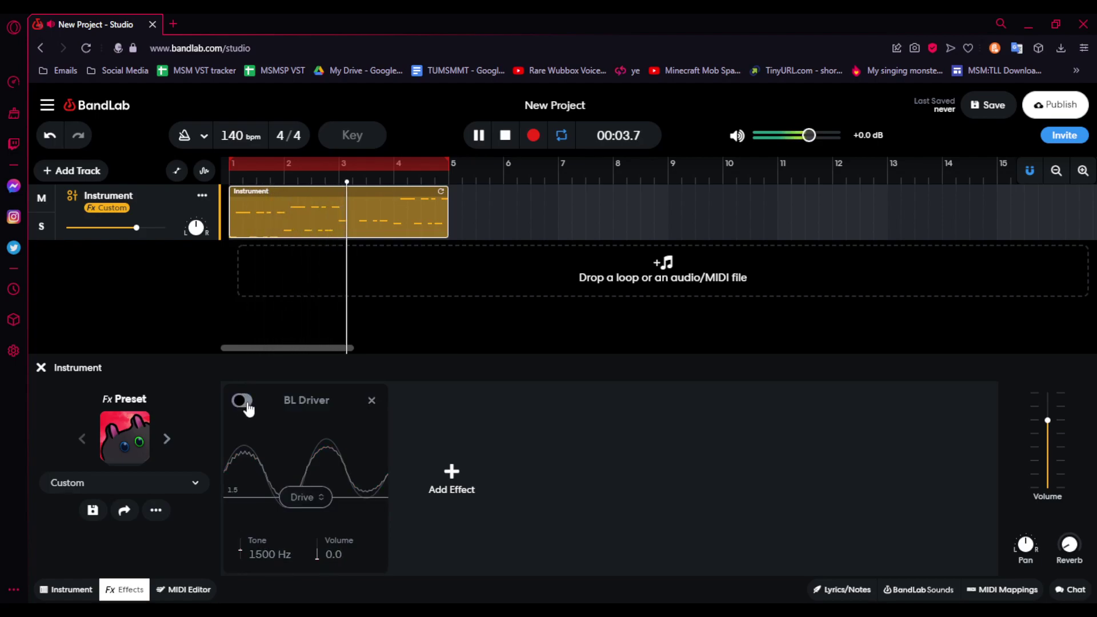
pyautogui.click(242, 402)
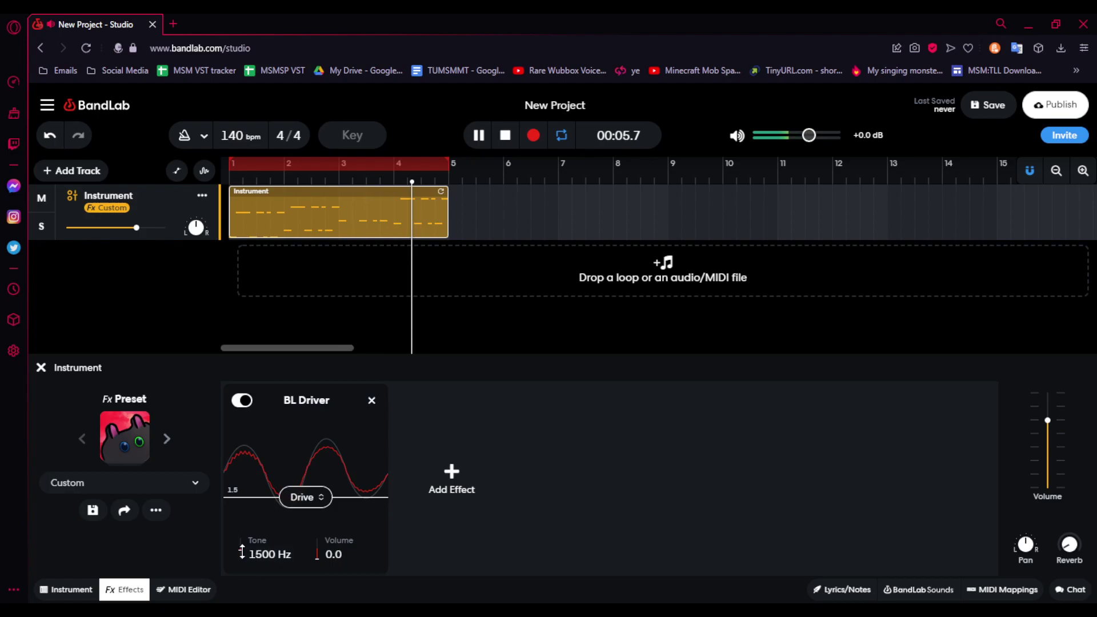
# Set the BL Driver's Tone to 16000 Hz and Drive to 10.0, and compare the sound with the effect bypassed
pyautogui.moveTo(259, 557); pyautogui.dragTo(270, 457)
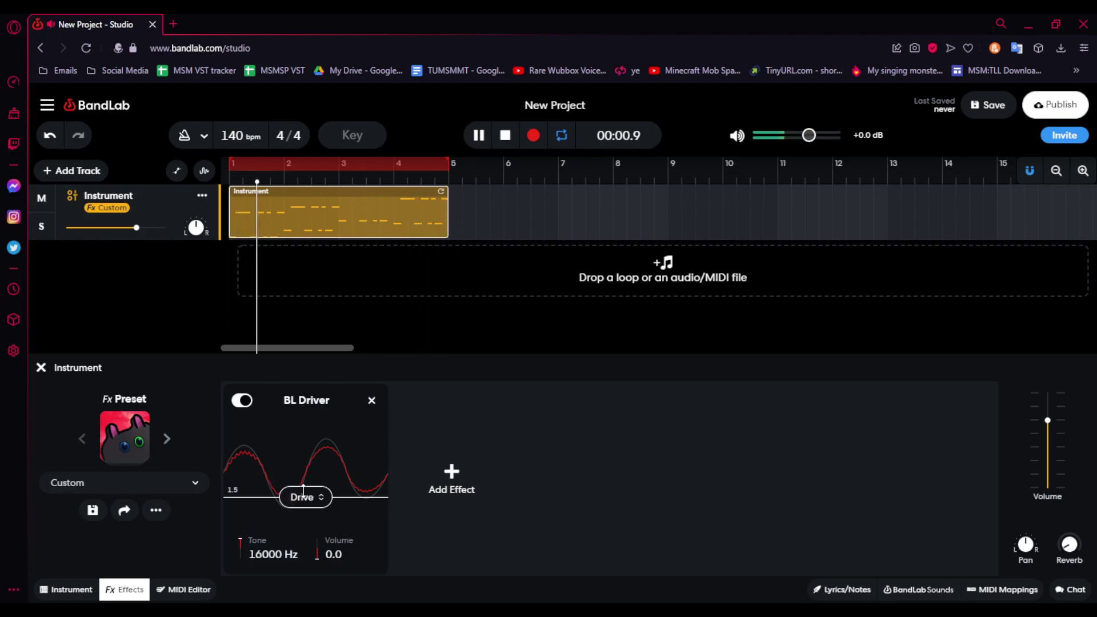
pyautogui.moveTo(305, 496); pyautogui.dragTo(274, 349)
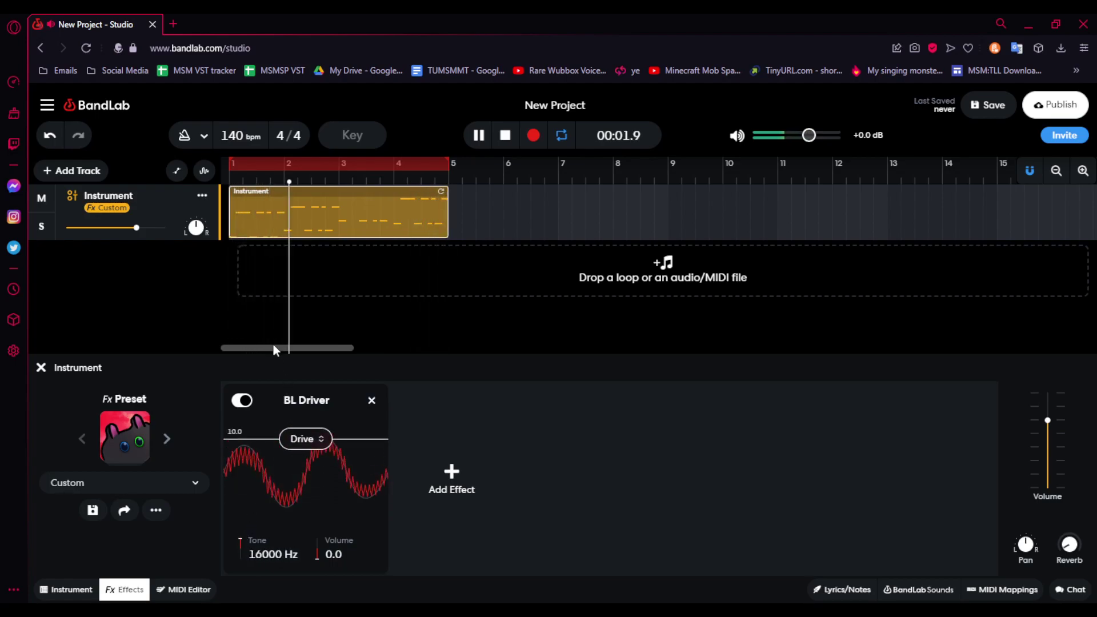
pyautogui.click(241, 401)
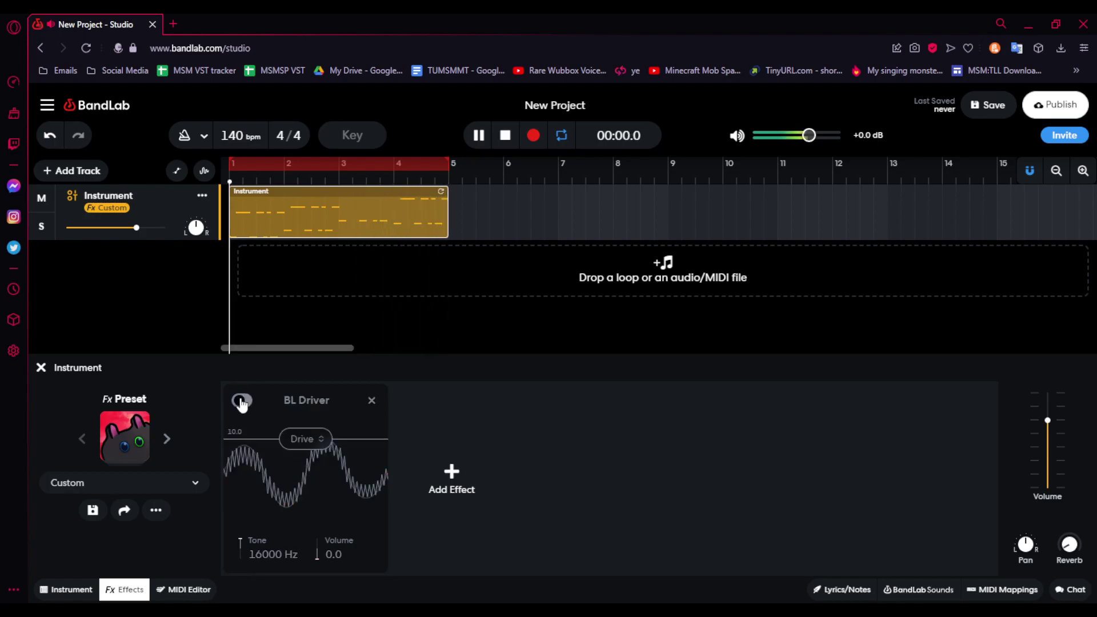
pyautogui.click(242, 401)
pyautogui.click(241, 401)
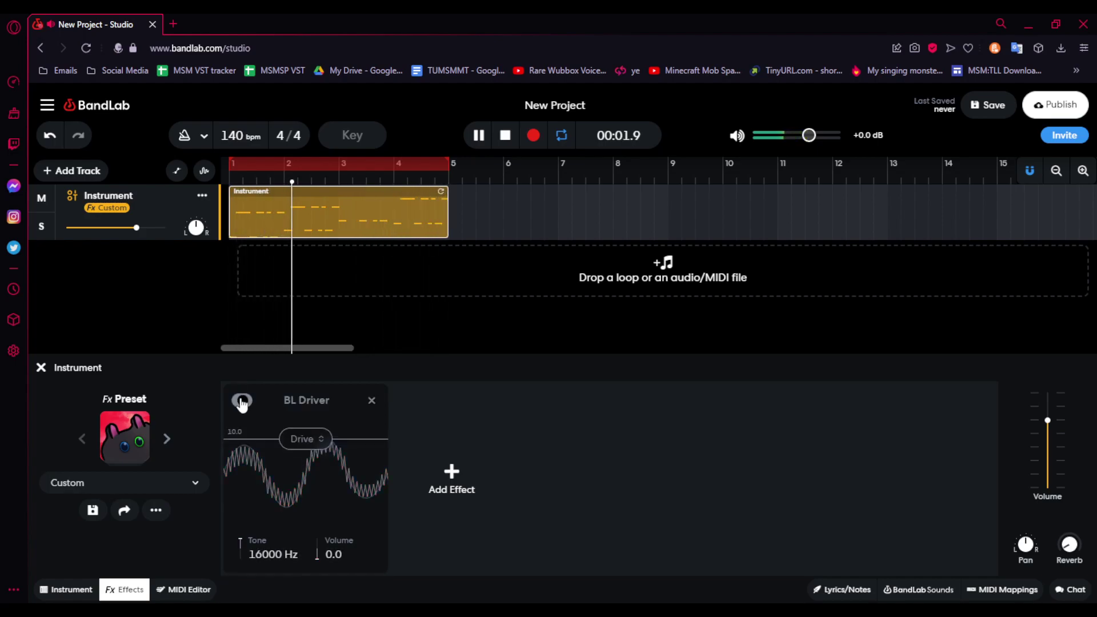
pyautogui.click(242, 401)
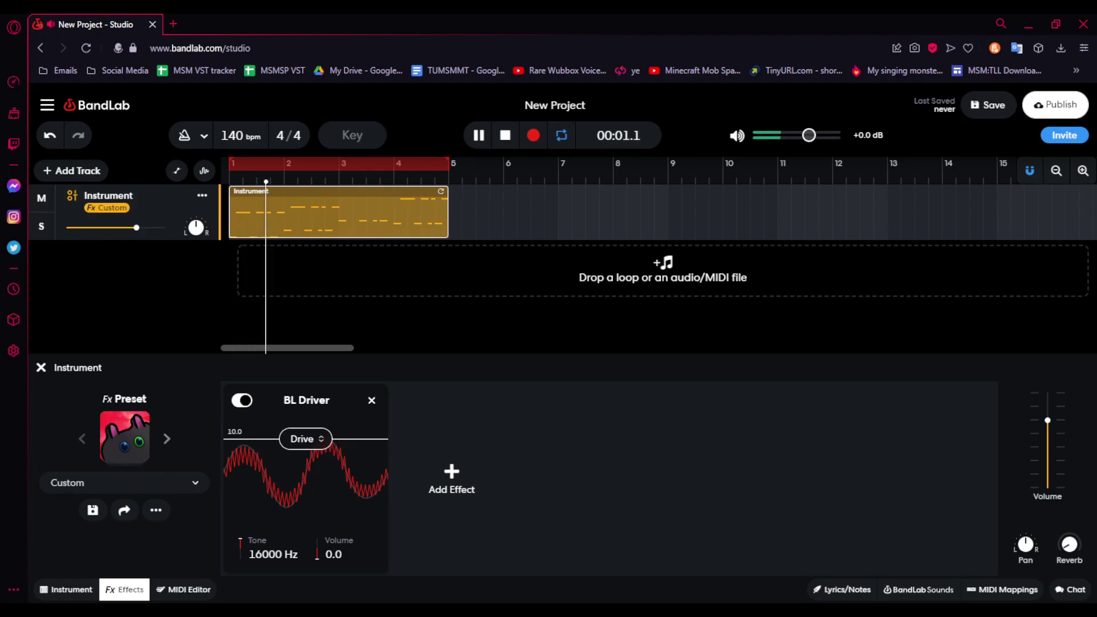
# Search the effects for "eq3" and add the EQ3-M equalizer after the BL Driver
pyautogui.click(462, 483)
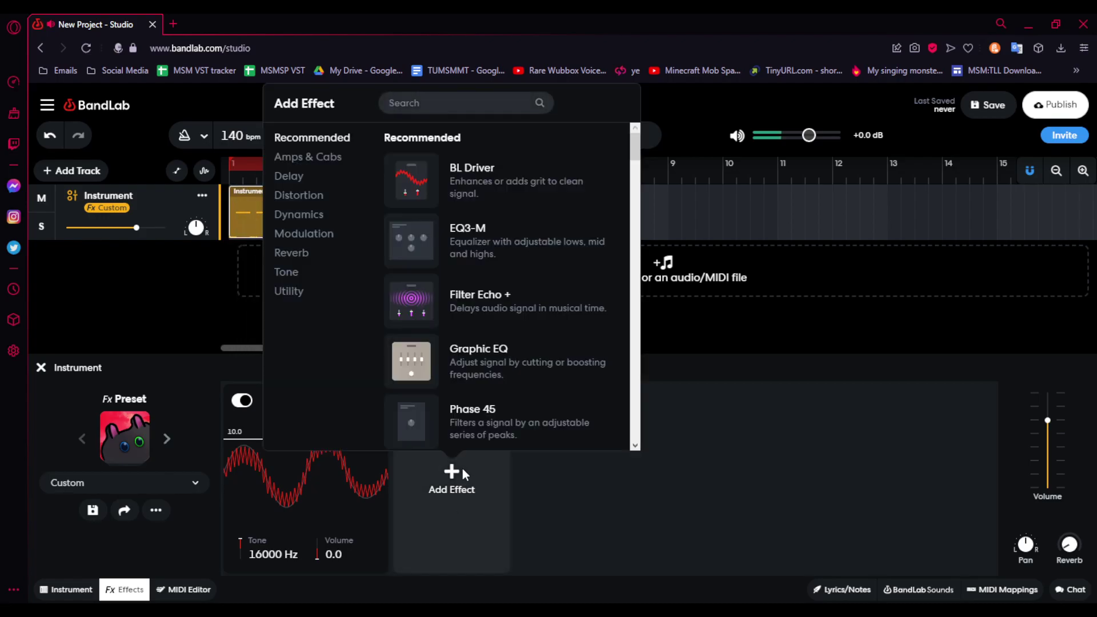
pyautogui.write('eq3')
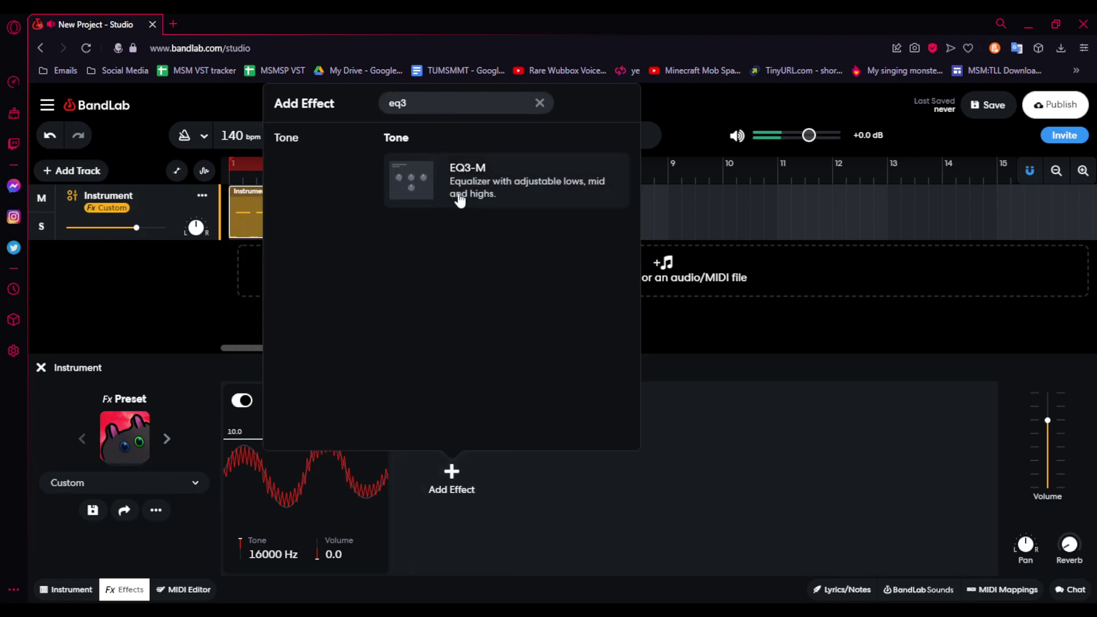
pyautogui.click(460, 198)
pyautogui.click(471, 502)
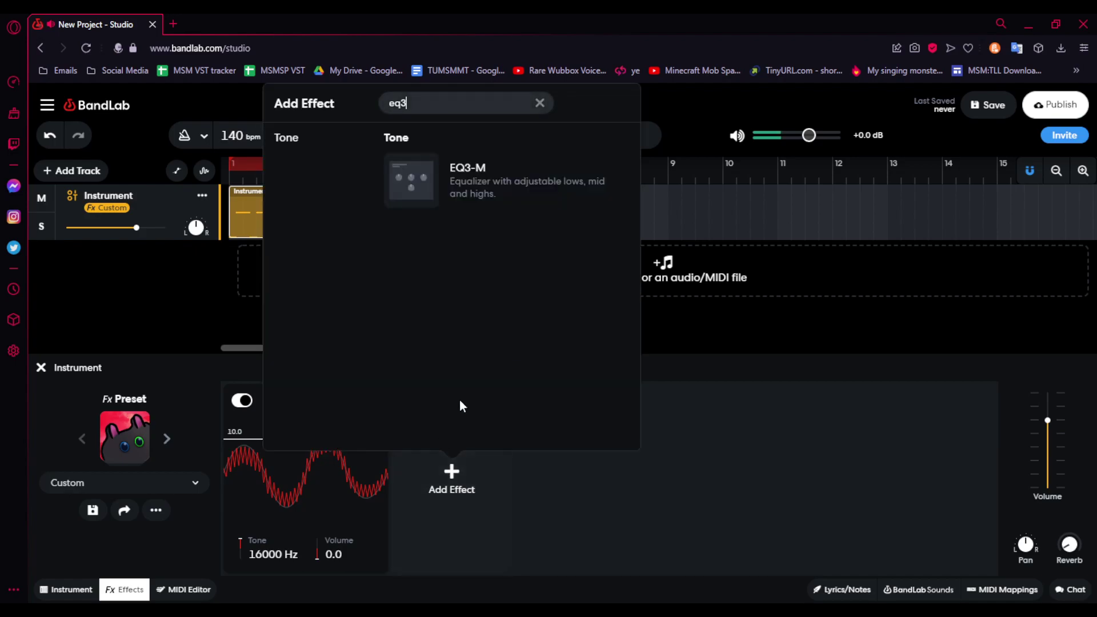
pyautogui.click(495, 171)
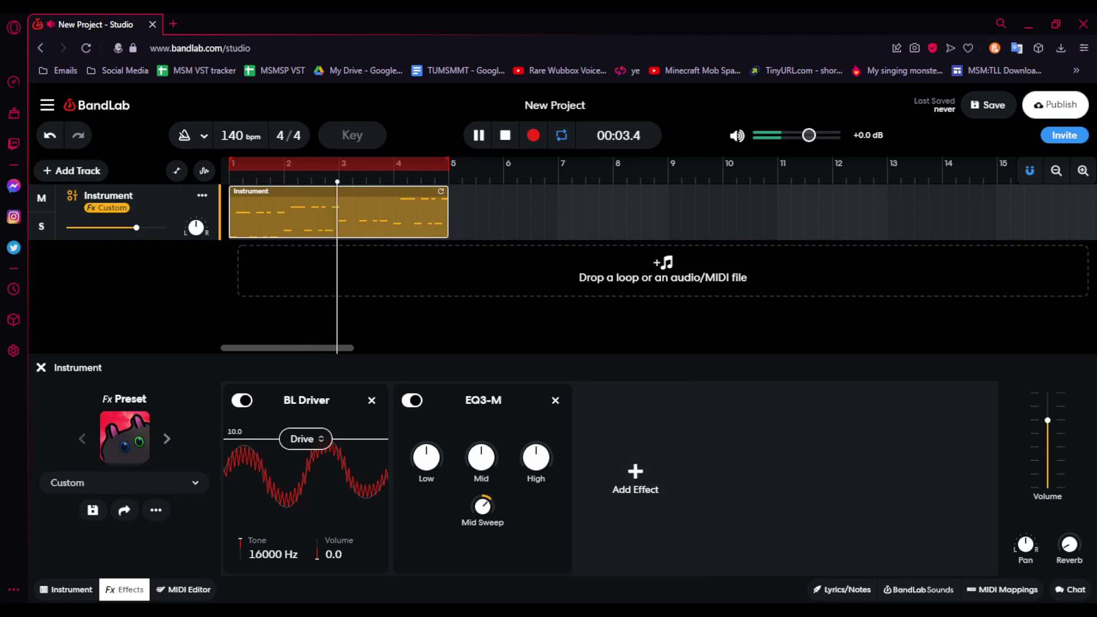
# Set the EQ3-M's Low to 14 dB, Mid to 5 dB, High to -12 dB and Mid Sweep to 4400 Hz
pyautogui.click(424, 479)
pyautogui.write('14dB')
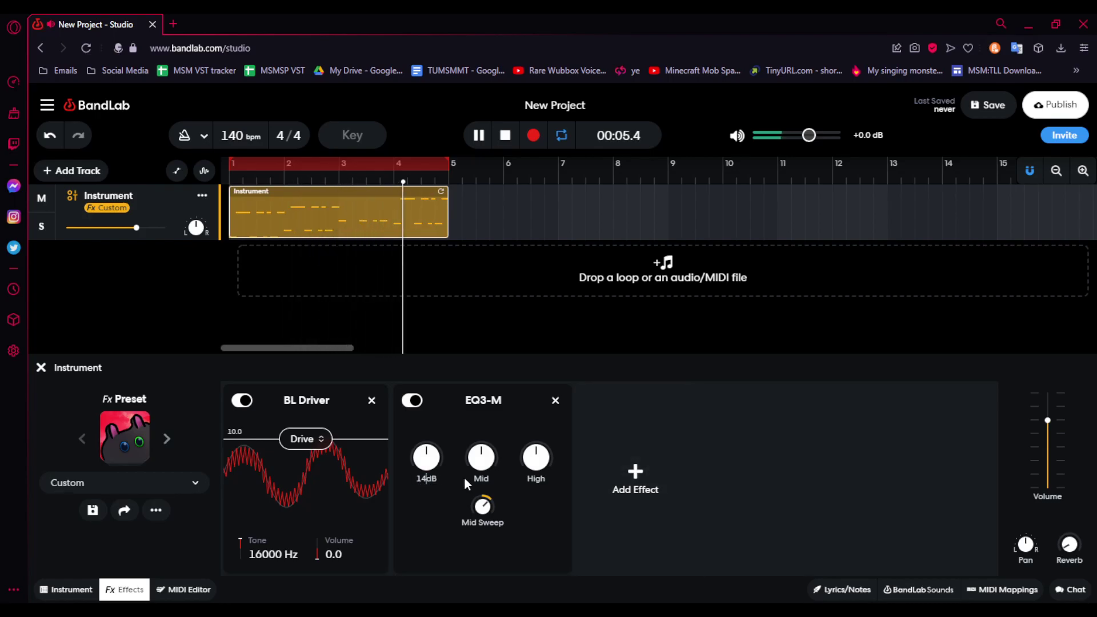
pyautogui.click(477, 478)
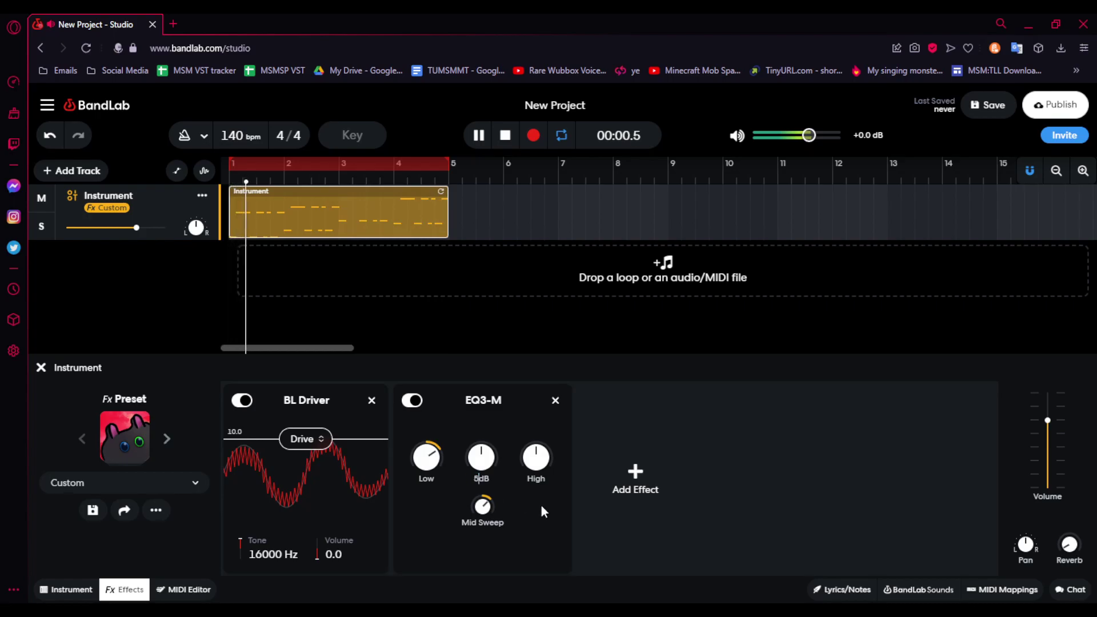
pyautogui.write('5')
pyautogui.click(524, 481)
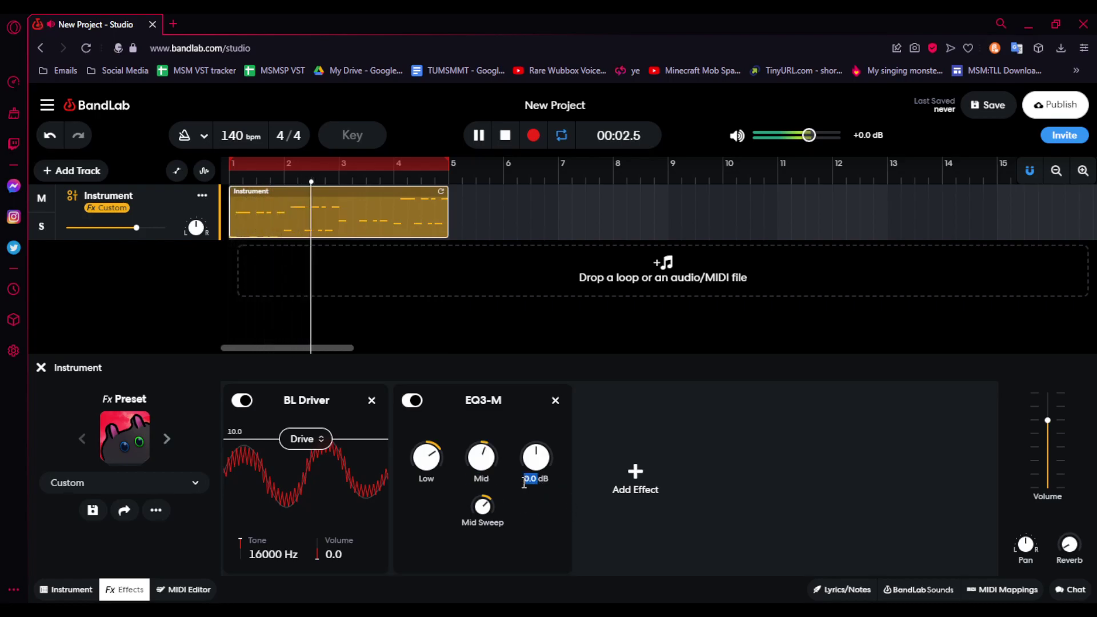
pyautogui.write('-12')
pyautogui.click(482, 522)
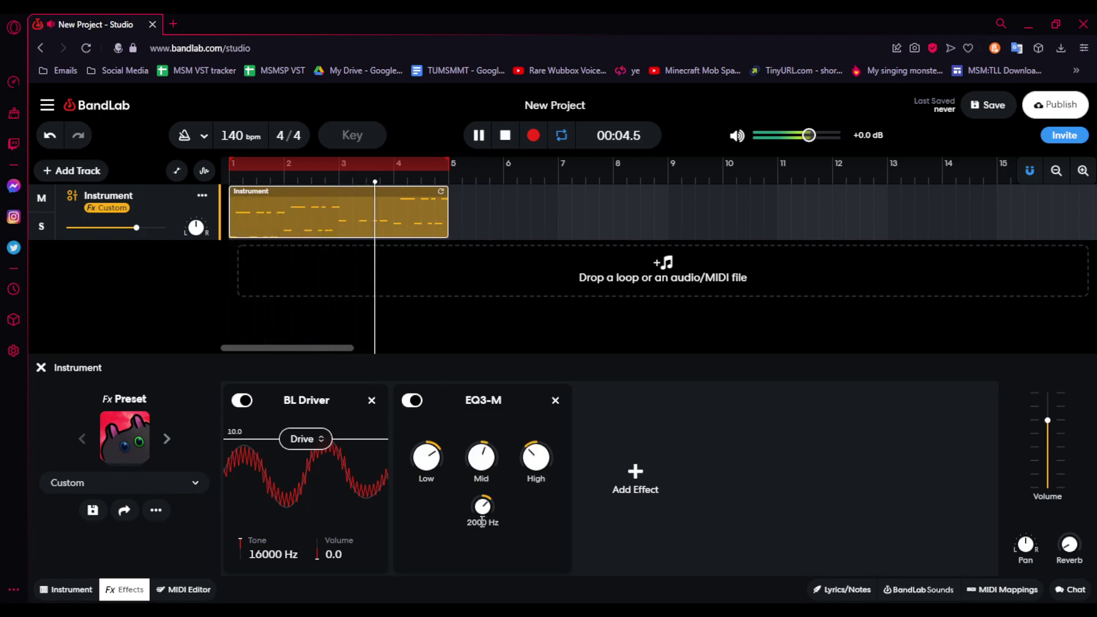
pyautogui.write('44')
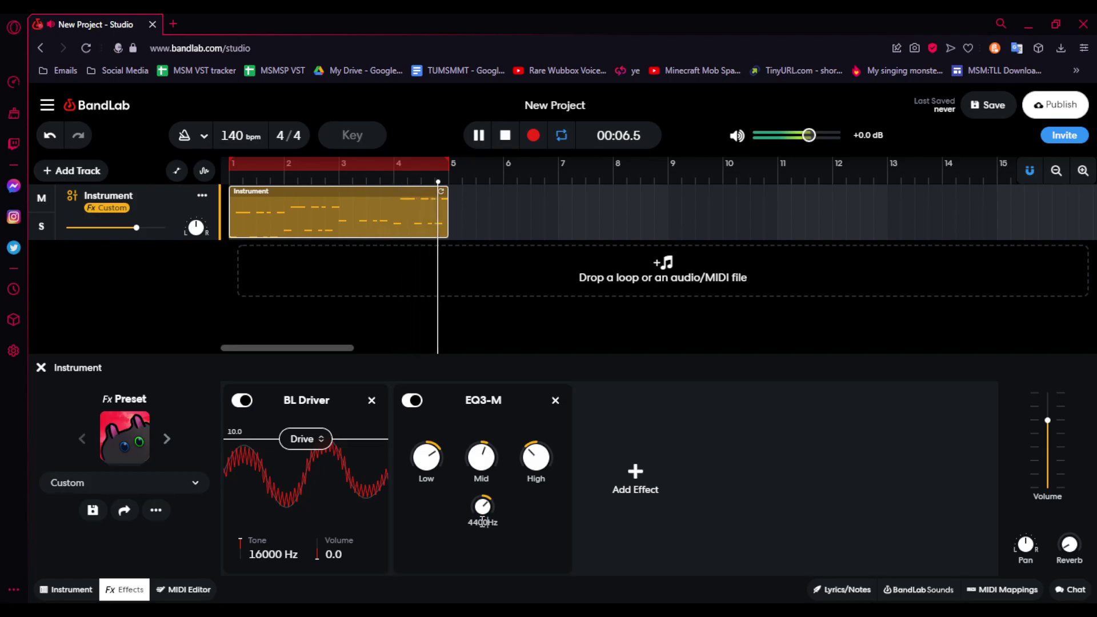
pyautogui.click(776, 513)
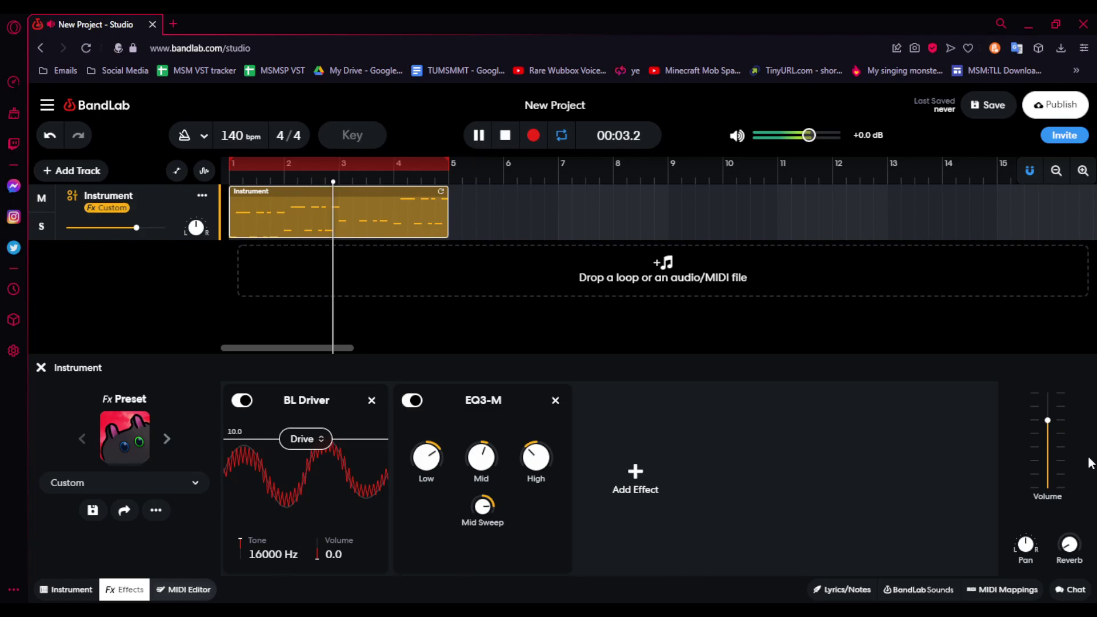
# Extend the instrument region through bar 8 and duplicate all notes of the four-bar riff into bars 5 to 8
pyautogui.press('e')
pyautogui.click(1056, 367)
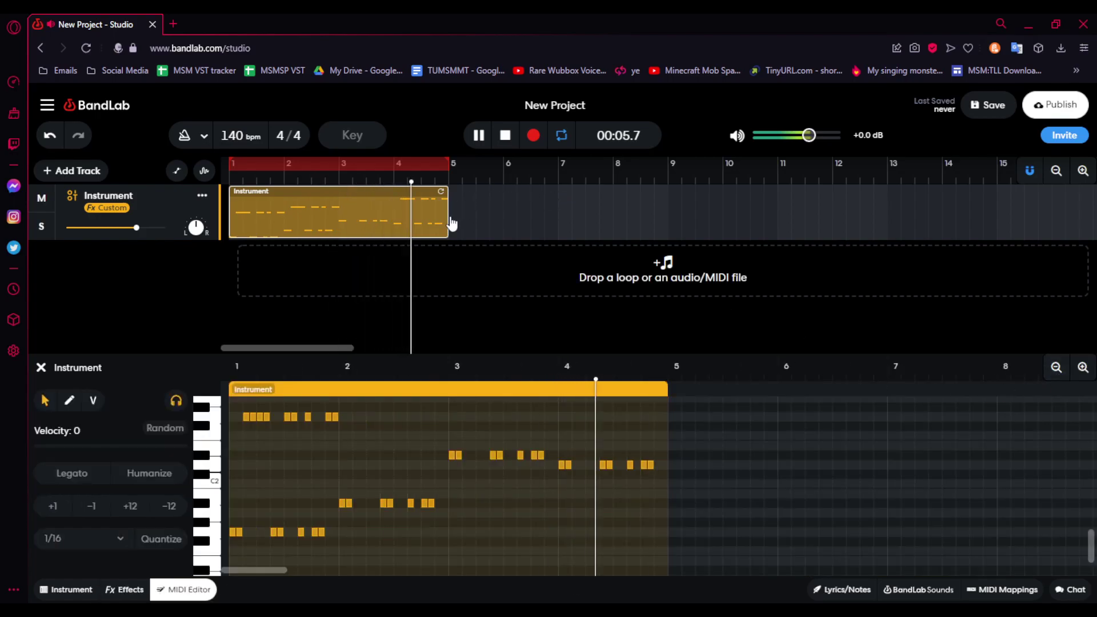
pyautogui.moveTo(451, 222); pyautogui.dragTo(665, 215)
pyautogui.moveTo(699, 537); pyautogui.dragTo(12, 217)
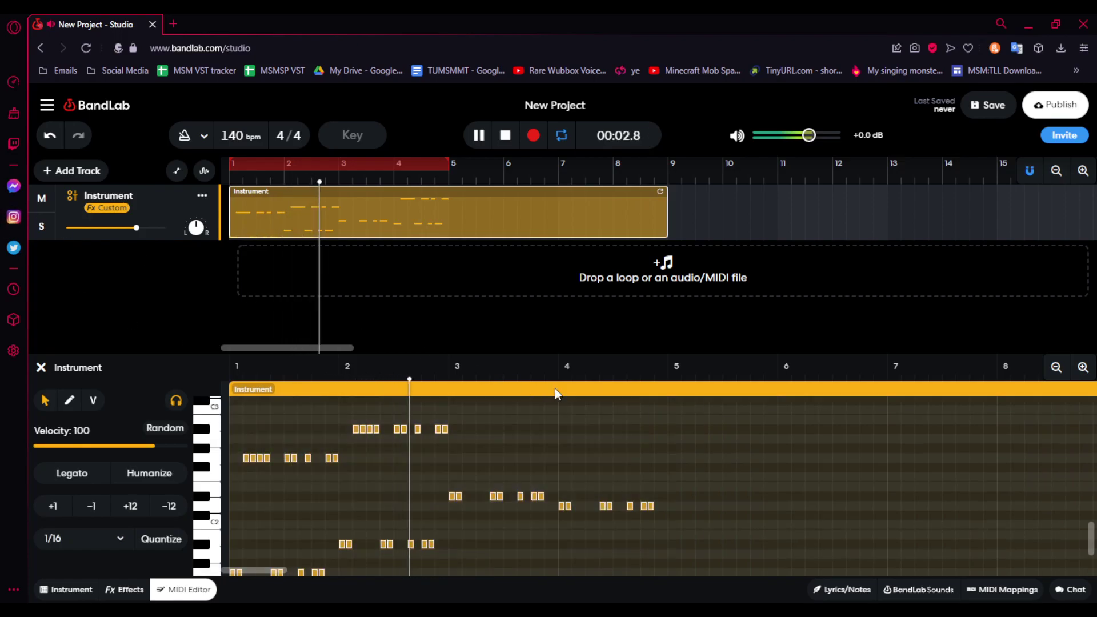
pyautogui.scroll(1, 683, 408)
pyautogui.press('space')
pyautogui.click(667, 378)
pyautogui.hotkey('ctrl', 'v')
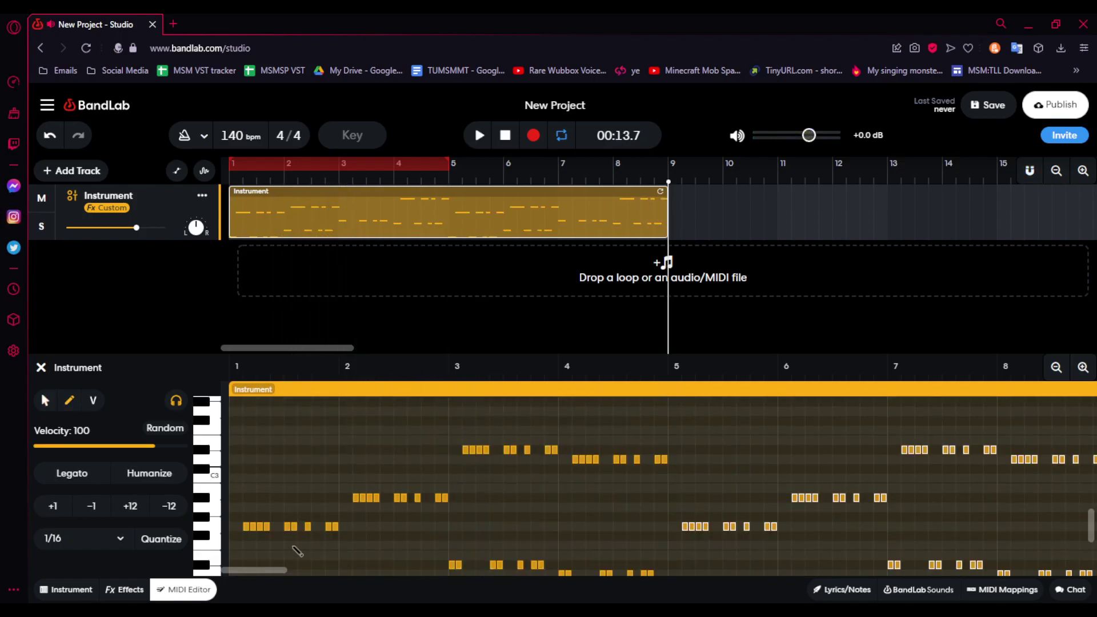
# Transpose all the notes in bar 8 up three semitones
pyautogui.moveTo(272, 570); pyautogui.dragTo(293, 570)
pyautogui.click(664, 441)
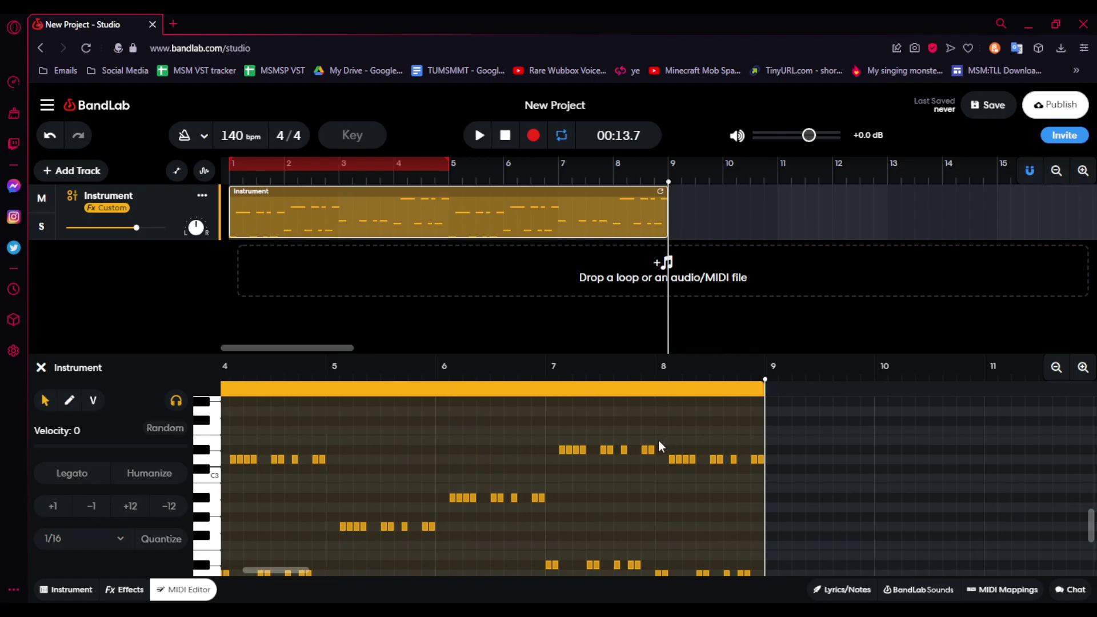
pyautogui.moveTo(658, 440); pyautogui.dragTo(759, 532)
pyautogui.scroll(2, 760, 531)
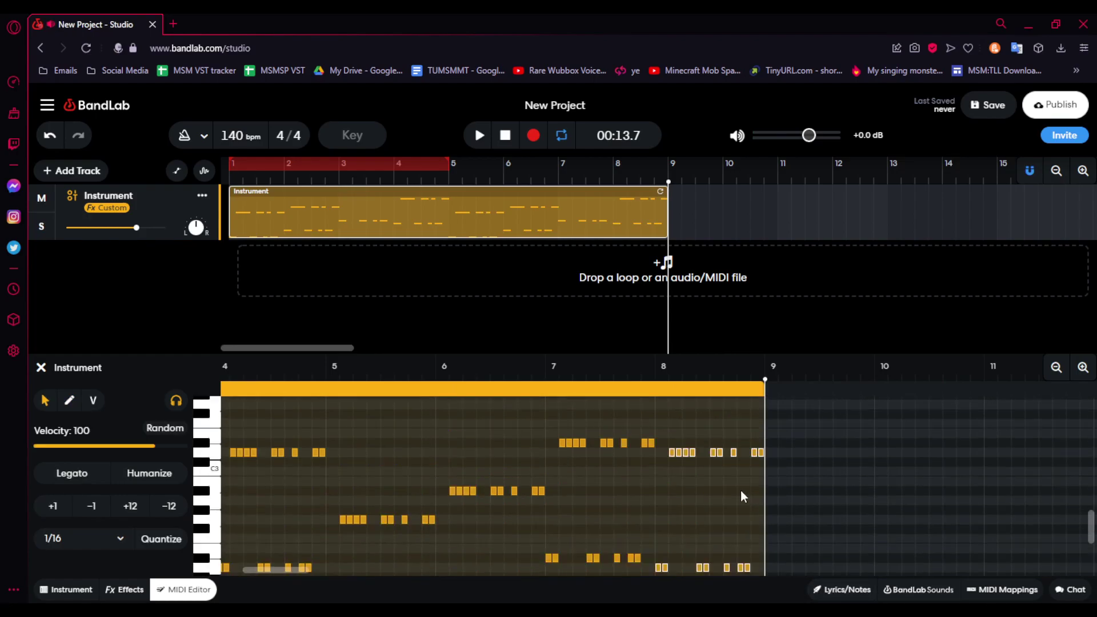
pyautogui.press('Up')
pyautogui.press('Up')
pyautogui.press('Up')
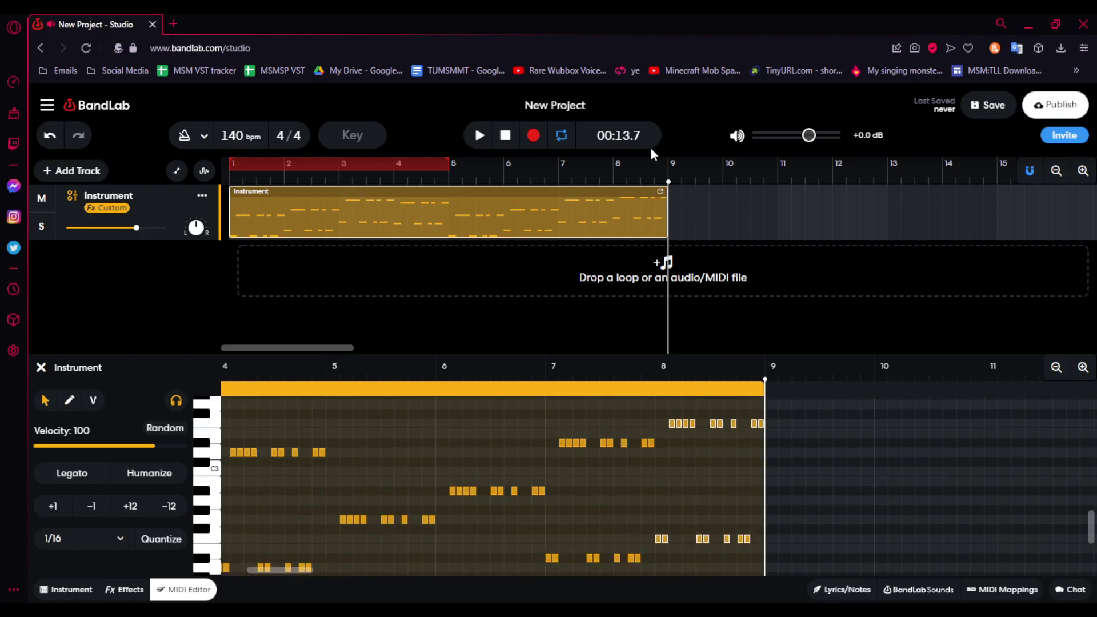
# Extend the loop range to cover bars 1 through 8 and start playback
pyautogui.moveTo(668, 167); pyautogui.dragTo(24, 139)
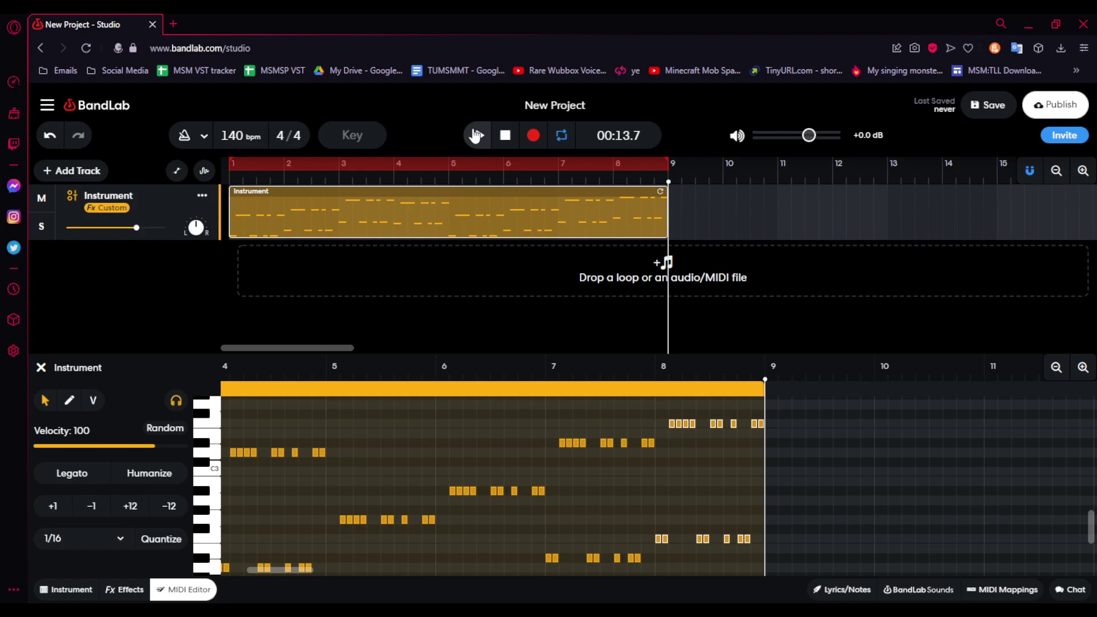
pyautogui.click(475, 136)
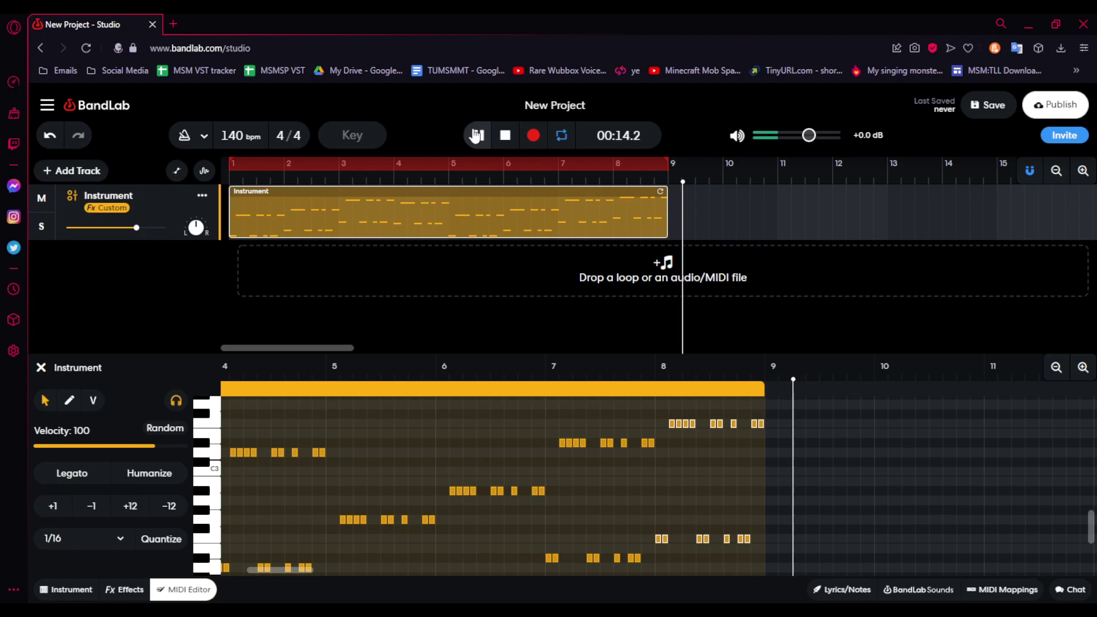